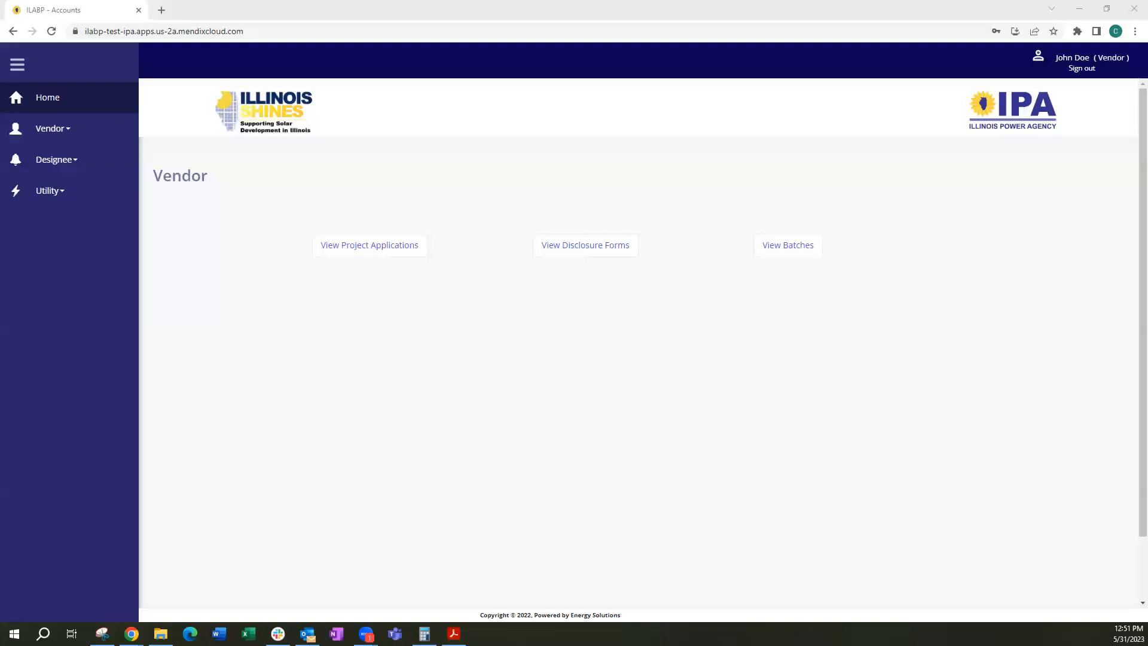
Create a new Distributed Generation disclosure form and set its form type to Power Purchase Agreement Form
left_click(57, 139)
left_click(65, 164)
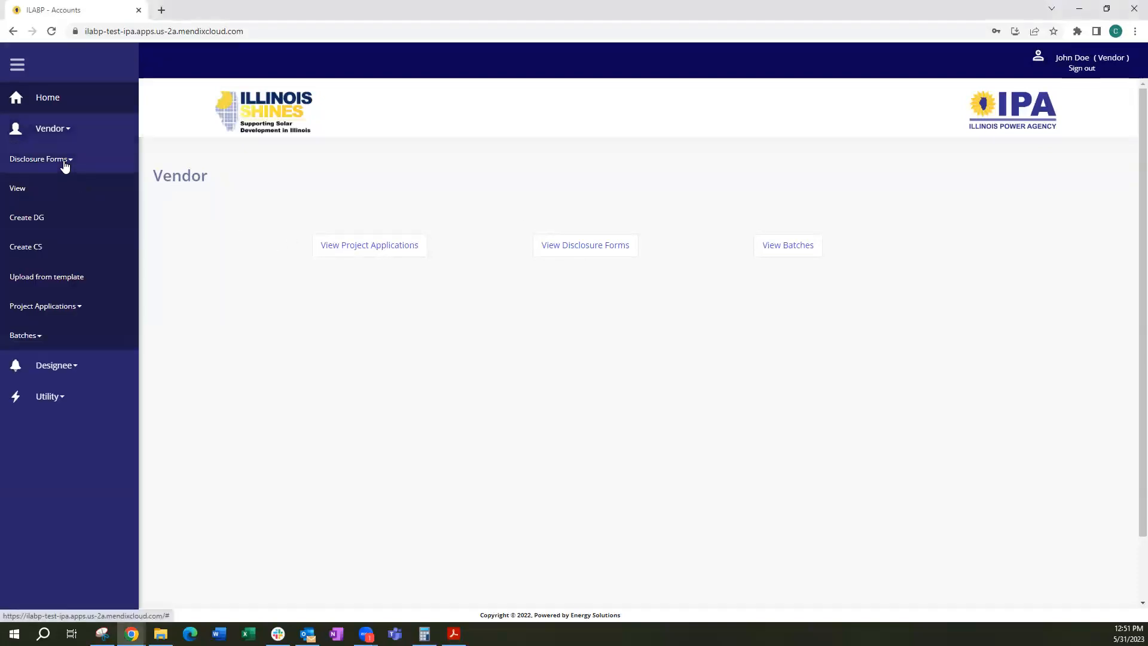
left_click(27, 218)
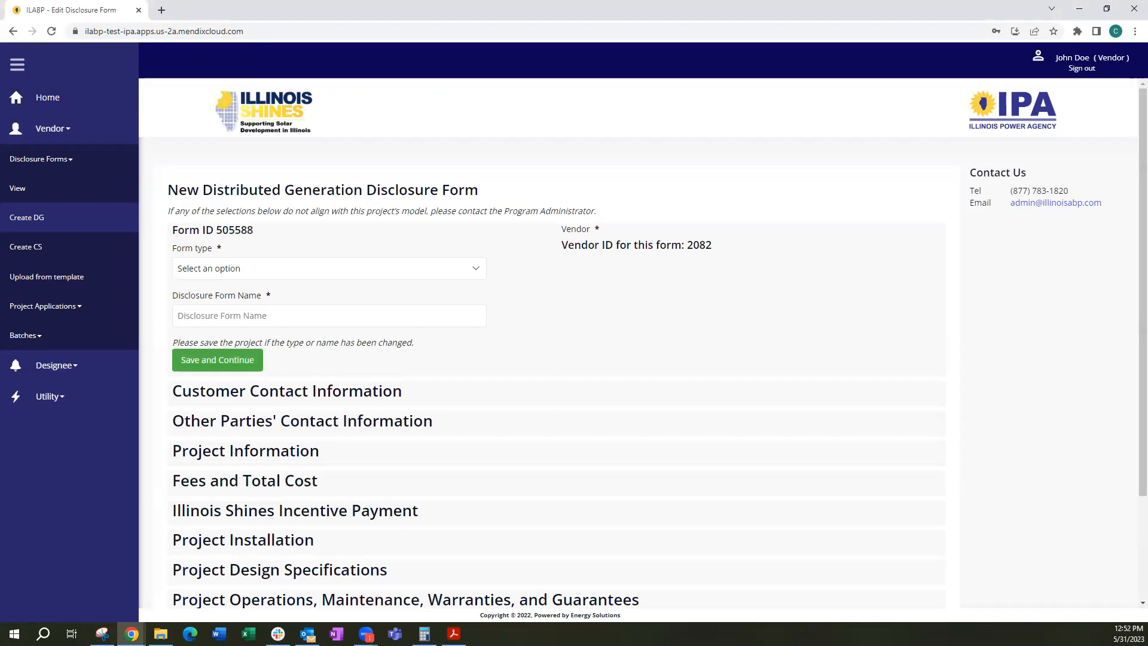
left_click(445, 268)
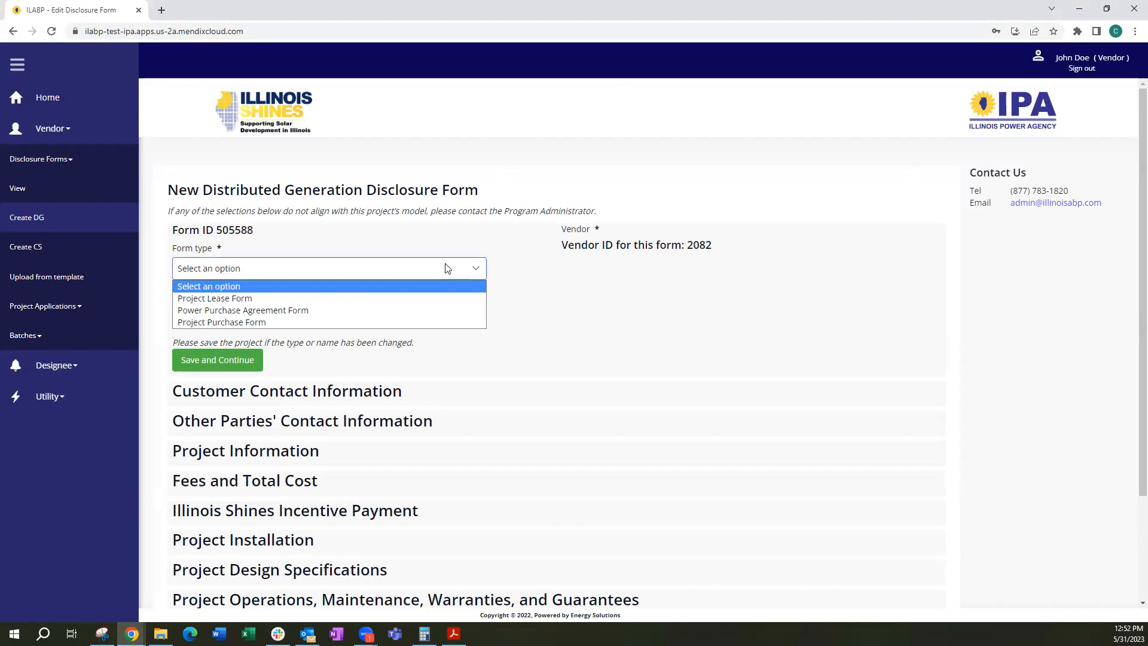
left_click(432, 310)
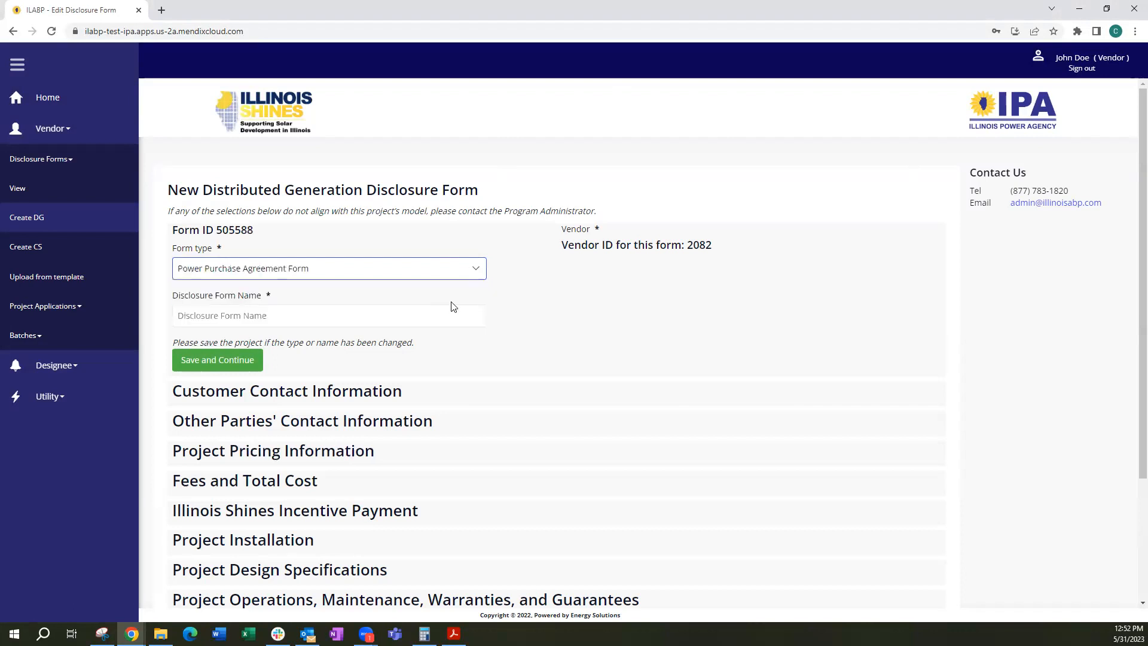
Name the disclosure form with the customer's full name followed by "PPA Chicago" and save it
left_click_drag(712, 246, 687, 246)
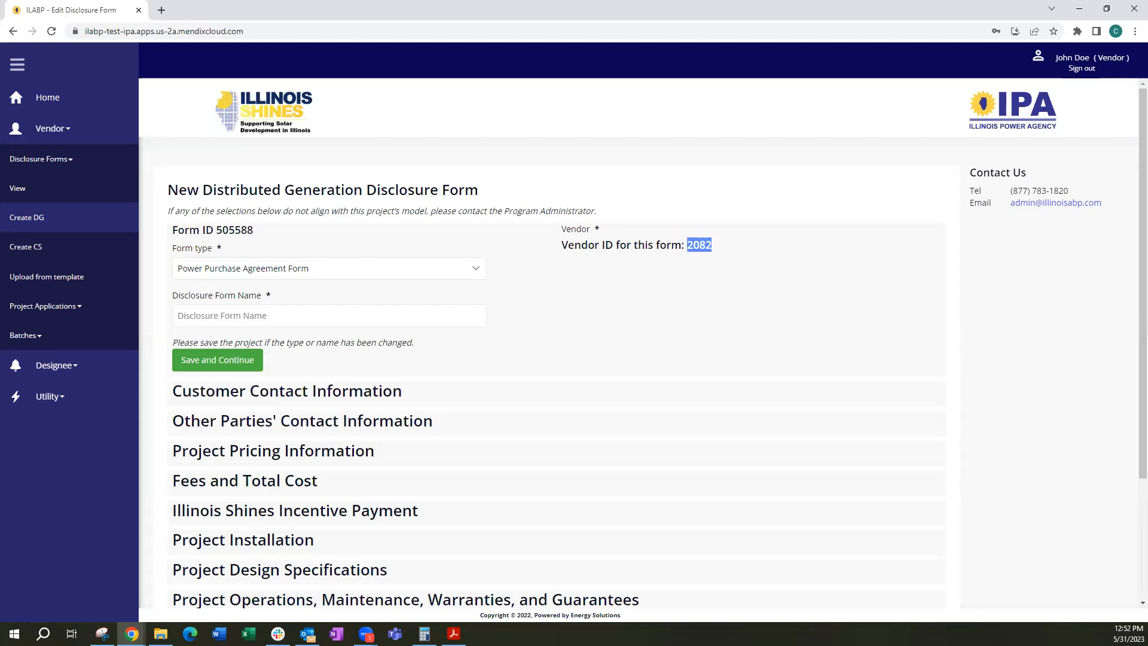
left_click(270, 317)
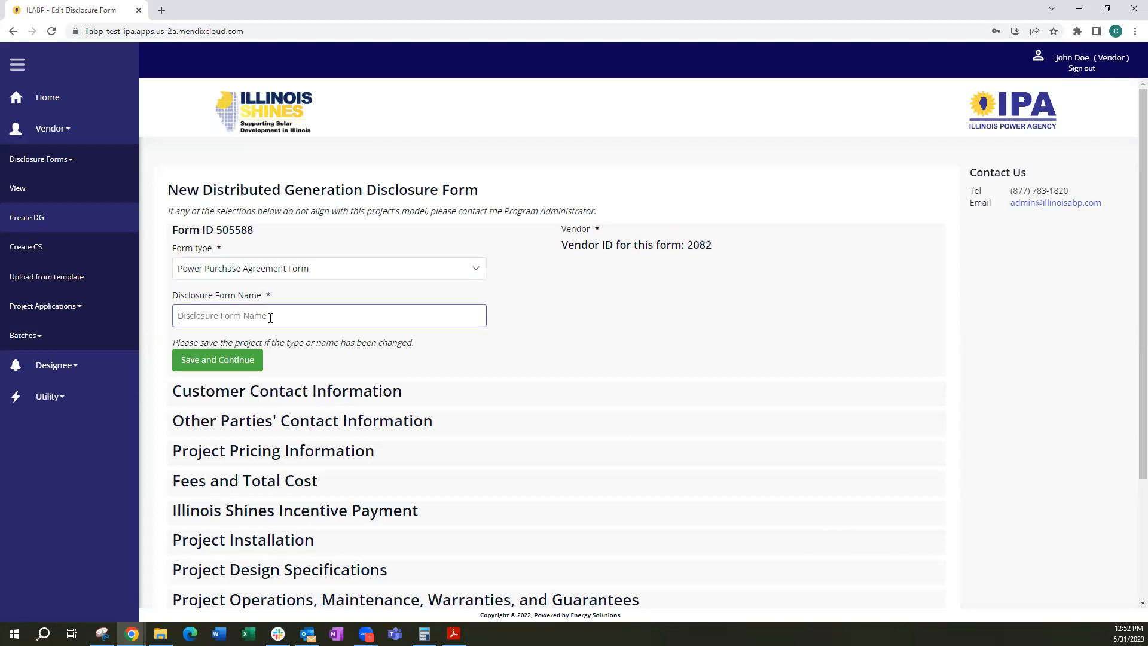
type("John Doe PPA Chicago")
left_click(209, 369)
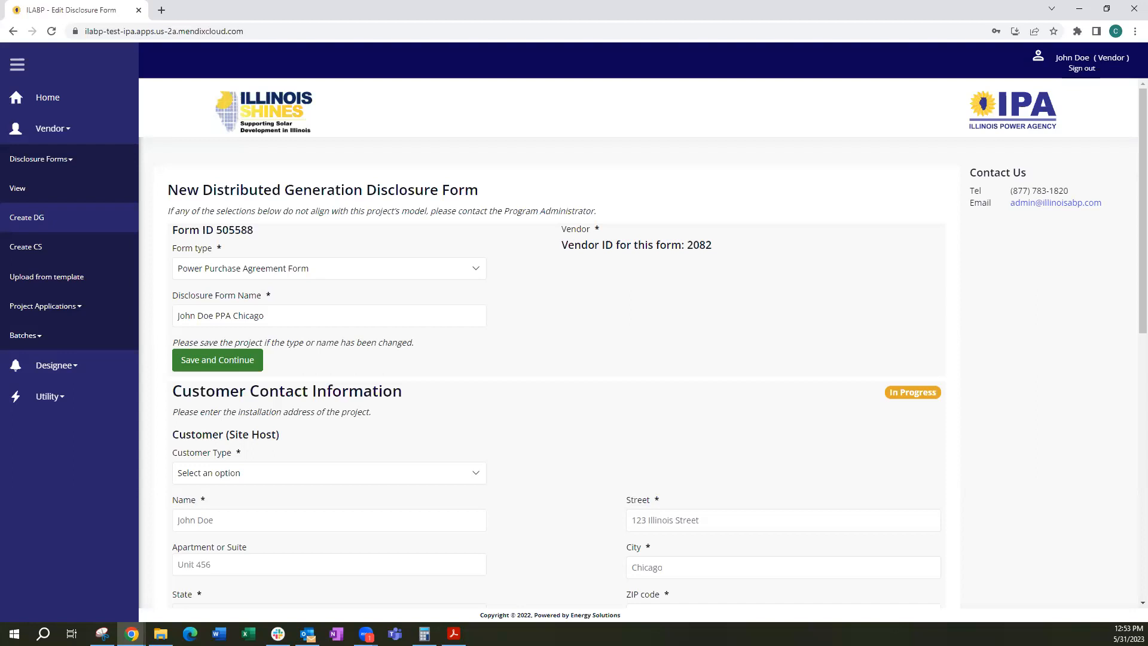
Set the site host's customer type to Residential/Small Commercial and enter the customer's full name
scroll(536, 479, "down", 2)
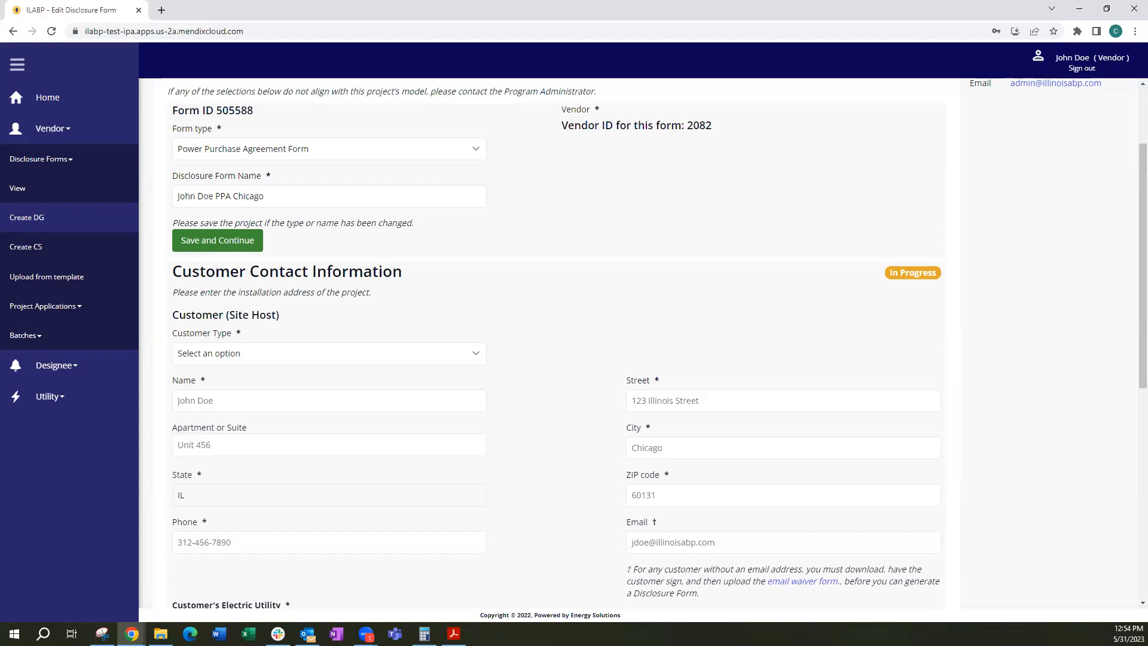
left_click(393, 355)
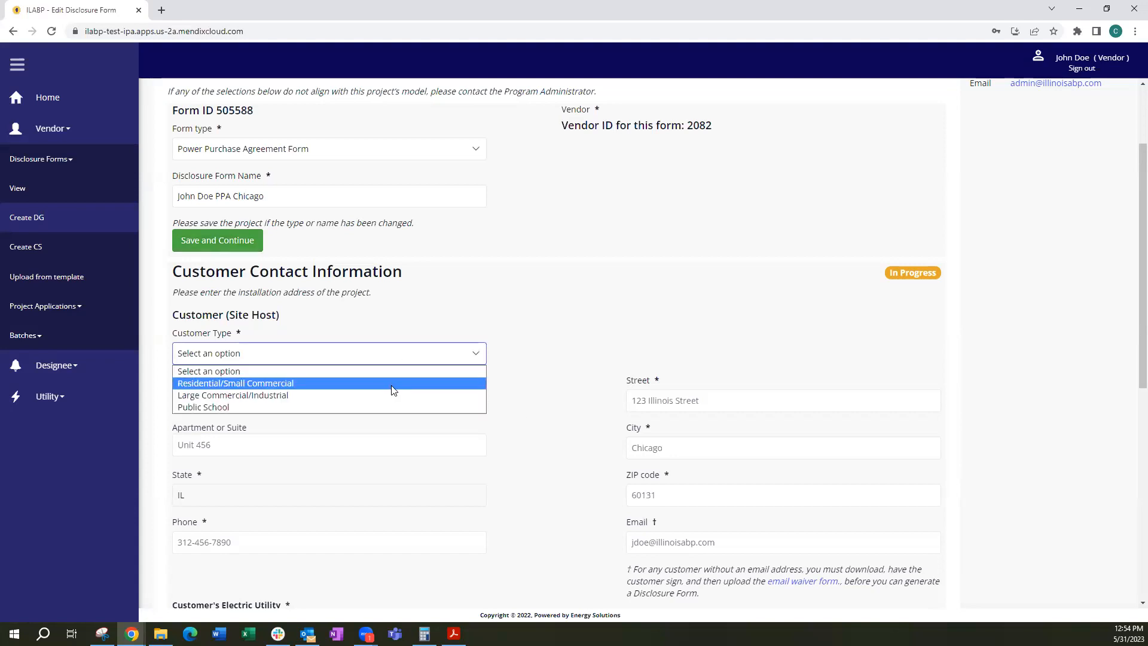
left_click(393, 380)
left_click(310, 399)
type("John Doe")
key("Tab")
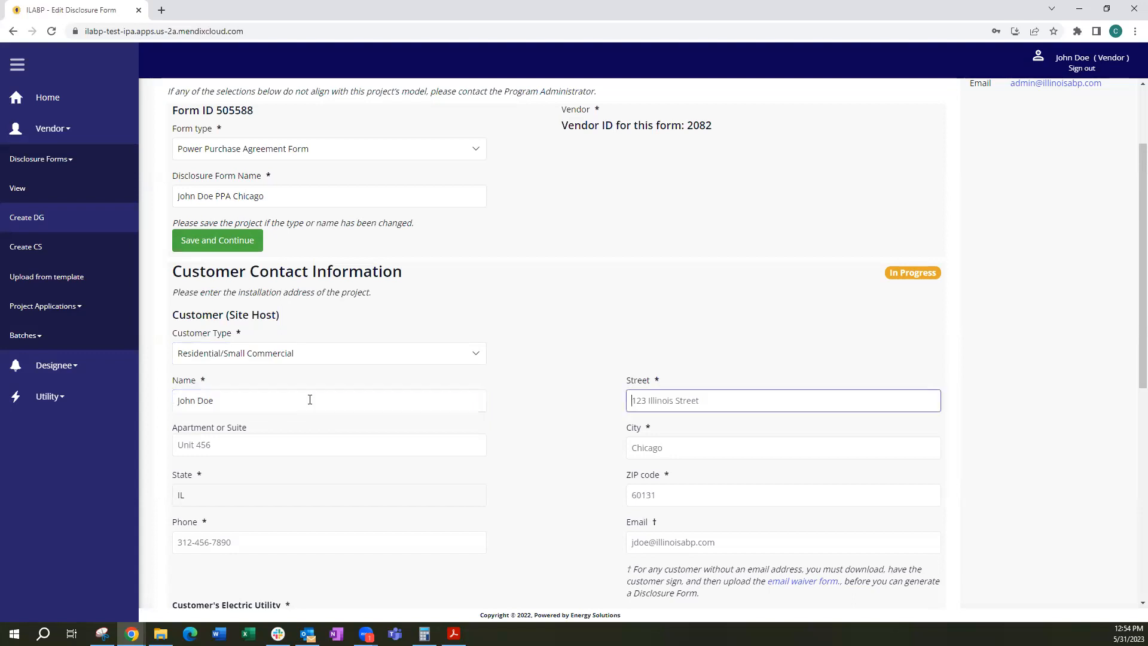
Fill in the site host's installation address with the street, unit, city and ZIP code
type("123 I")
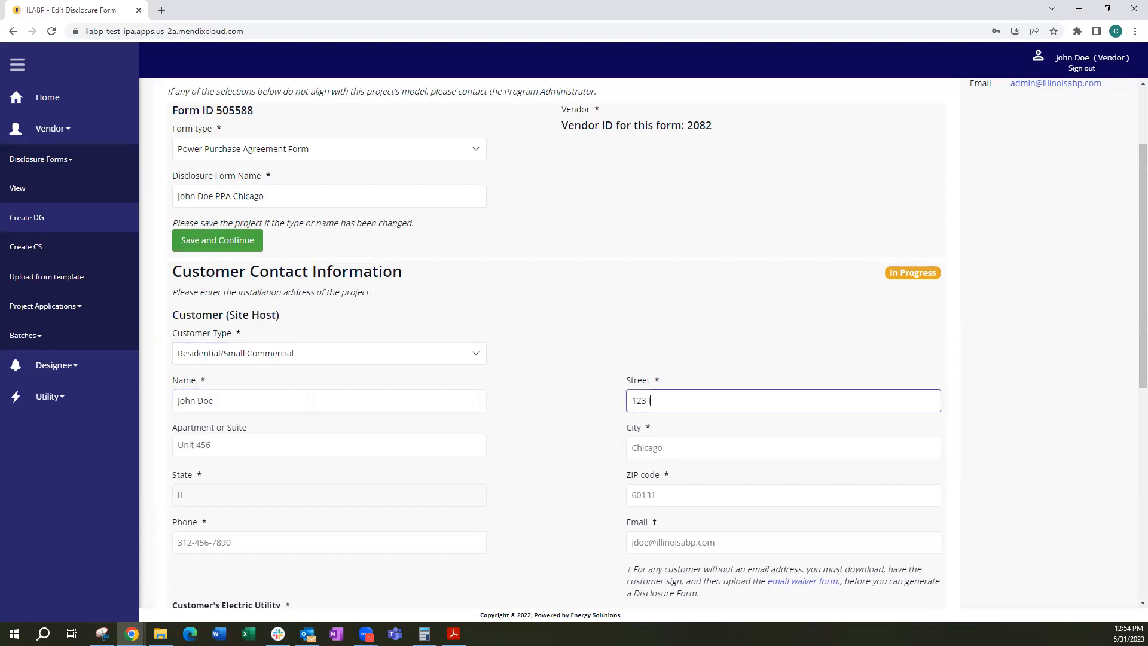
type("llinois St")
key("Tab")
type("Unit 456")
key("Tab")
type("Chicago")
key("Tab")
type("61")
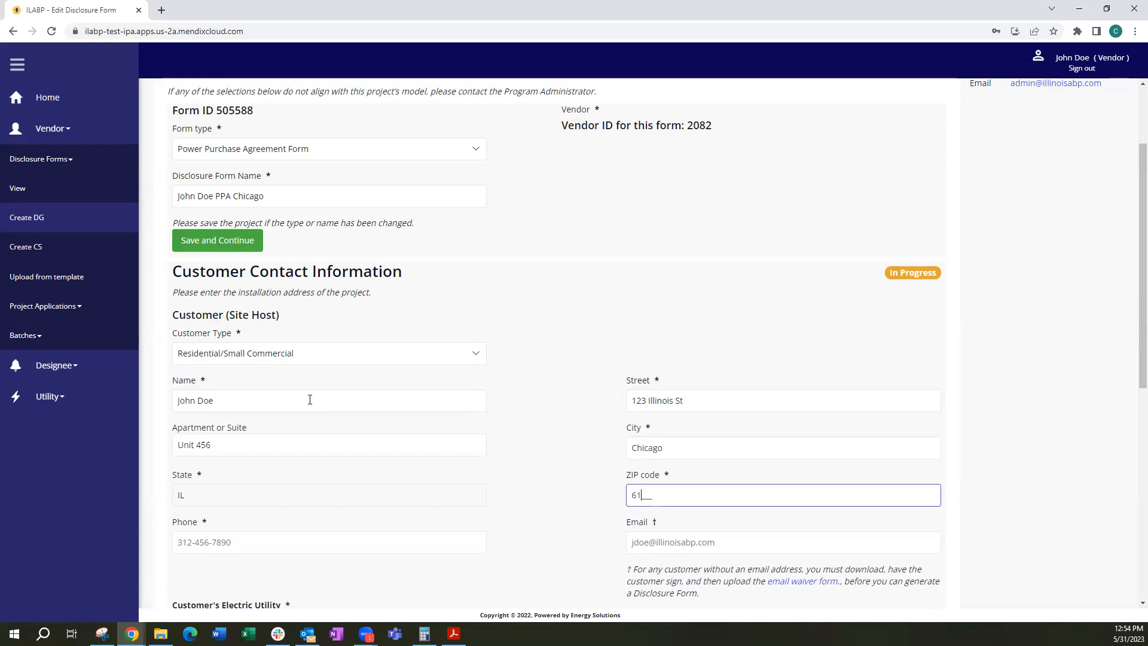
type("031")
key("Tab")
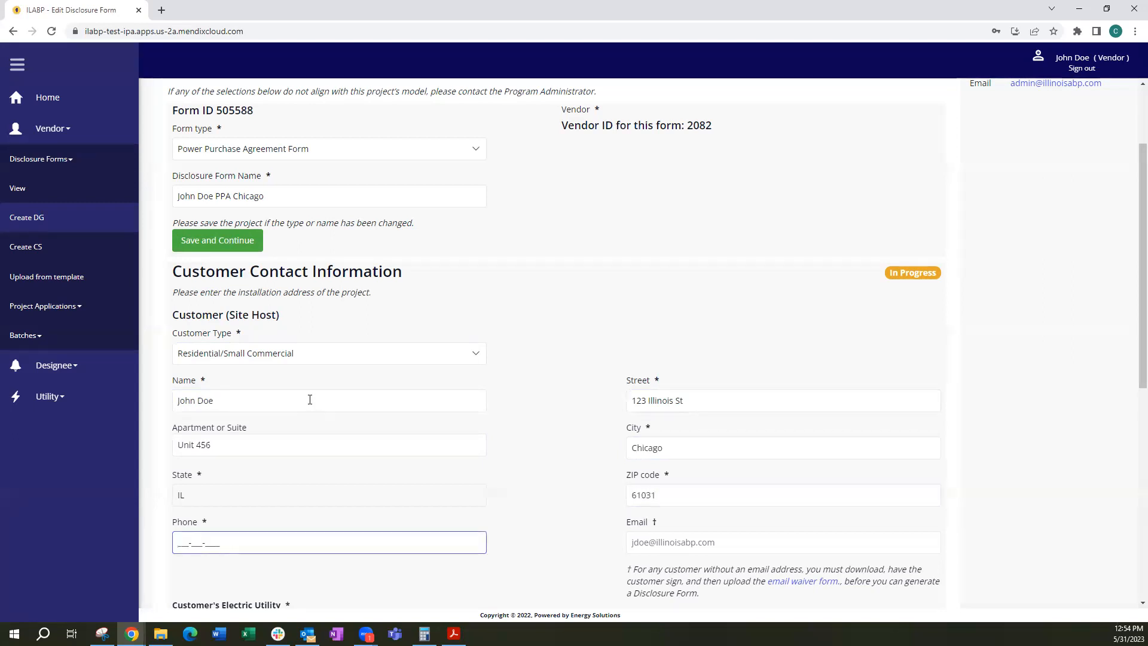
Enter the site host's phone number and e-mail address
type("123-456-7")
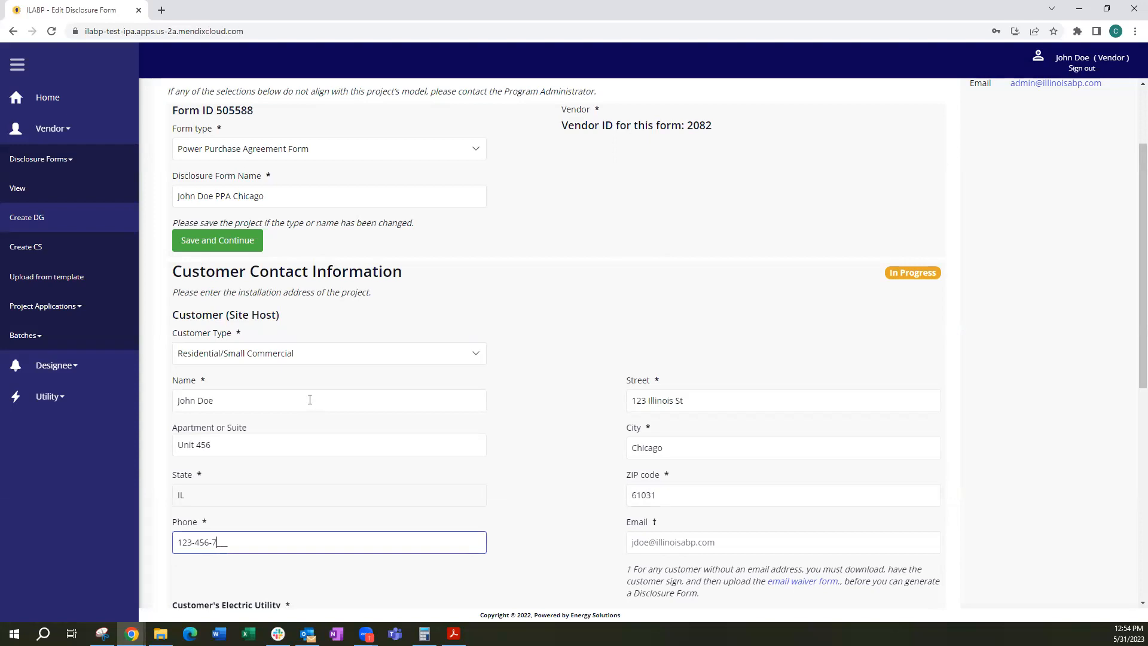
type("890")
key("Tab")
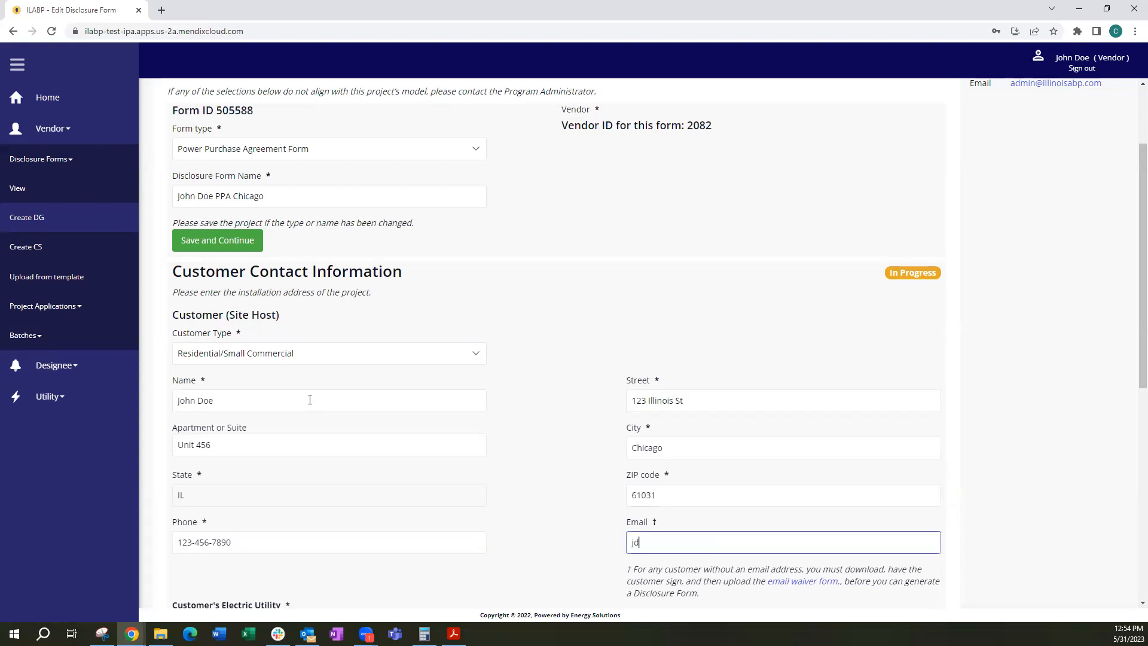
Choose ComEd as the customer's electric utility and save the Customer Contact Information section
scroll(424, 455, "down", 2)
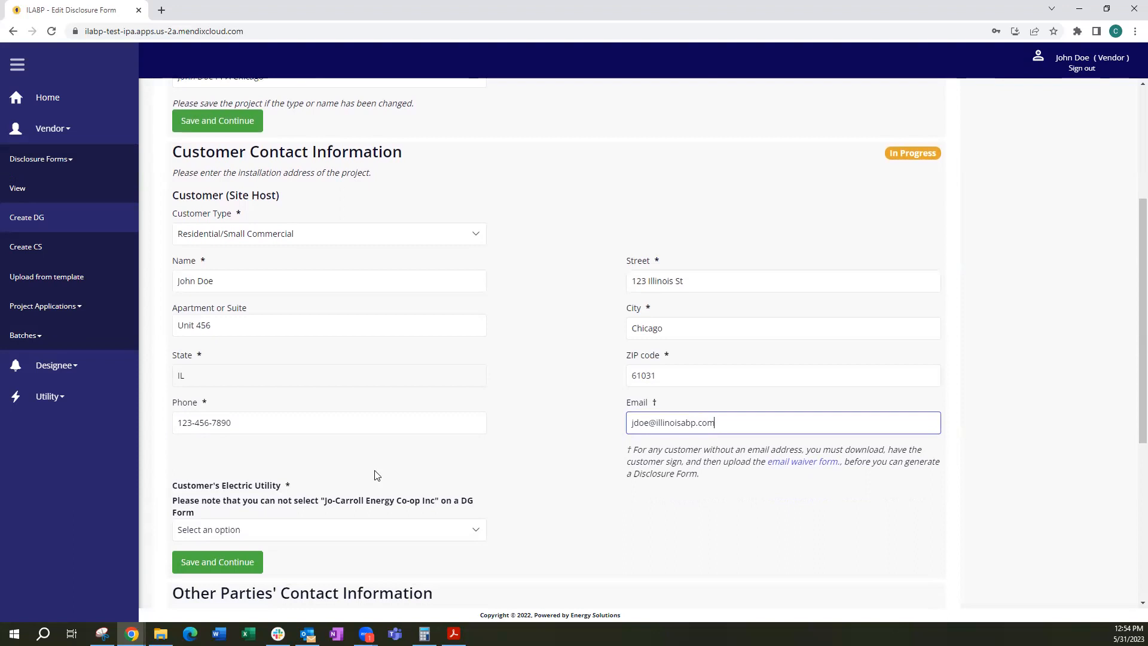
left_click(248, 531)
left_click(257, 452)
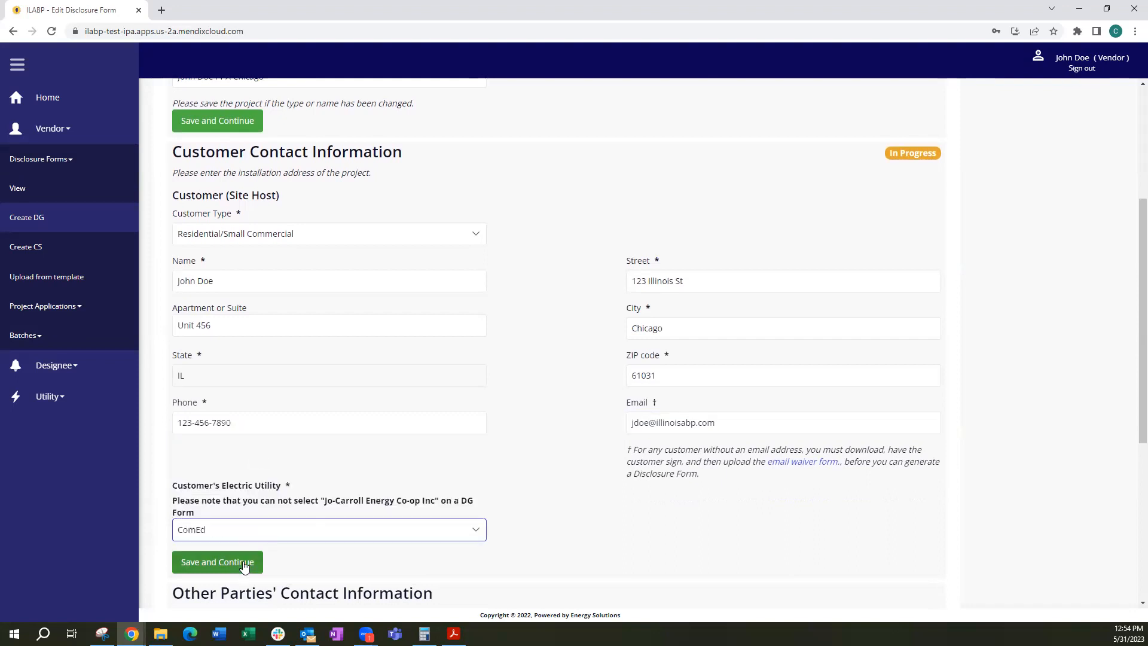
left_click(242, 564)
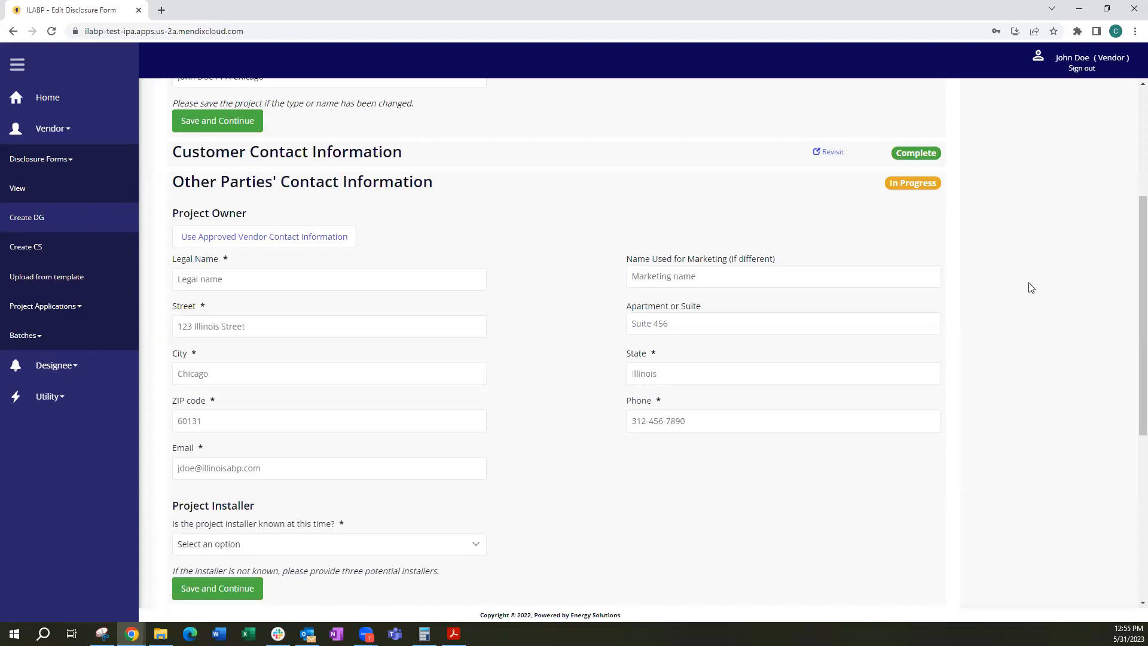
Use the approved vendor's contact information for the project owner and the installer, marking the installer as known, and save the section
left_click(299, 248)
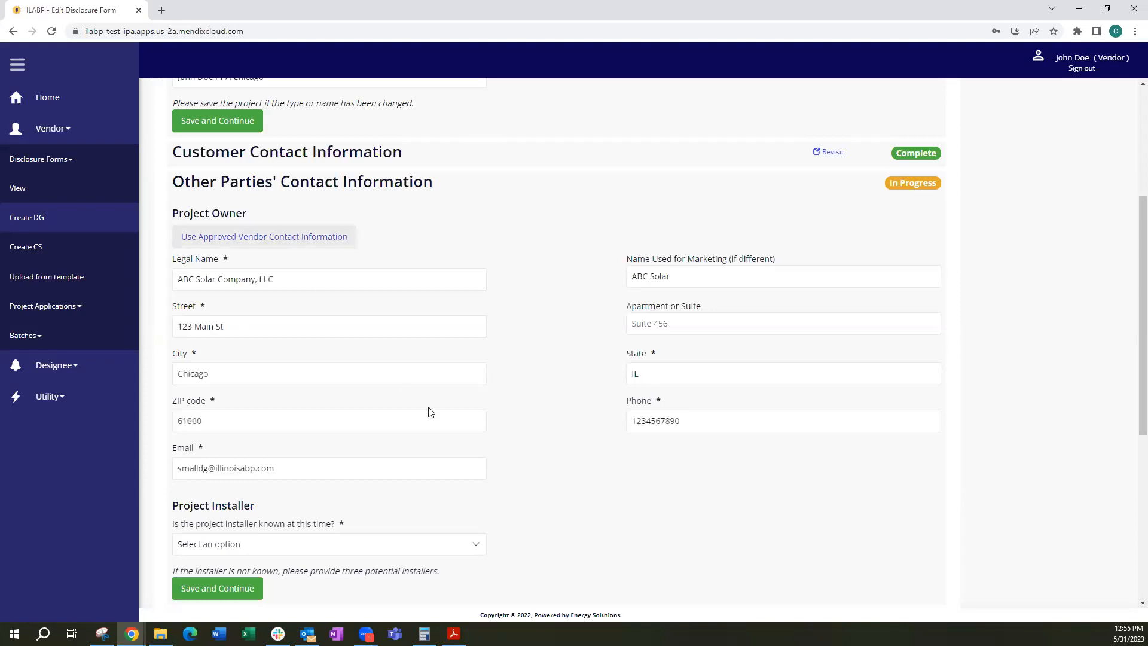
scroll(466, 412, "down", 1)
left_click(276, 485)
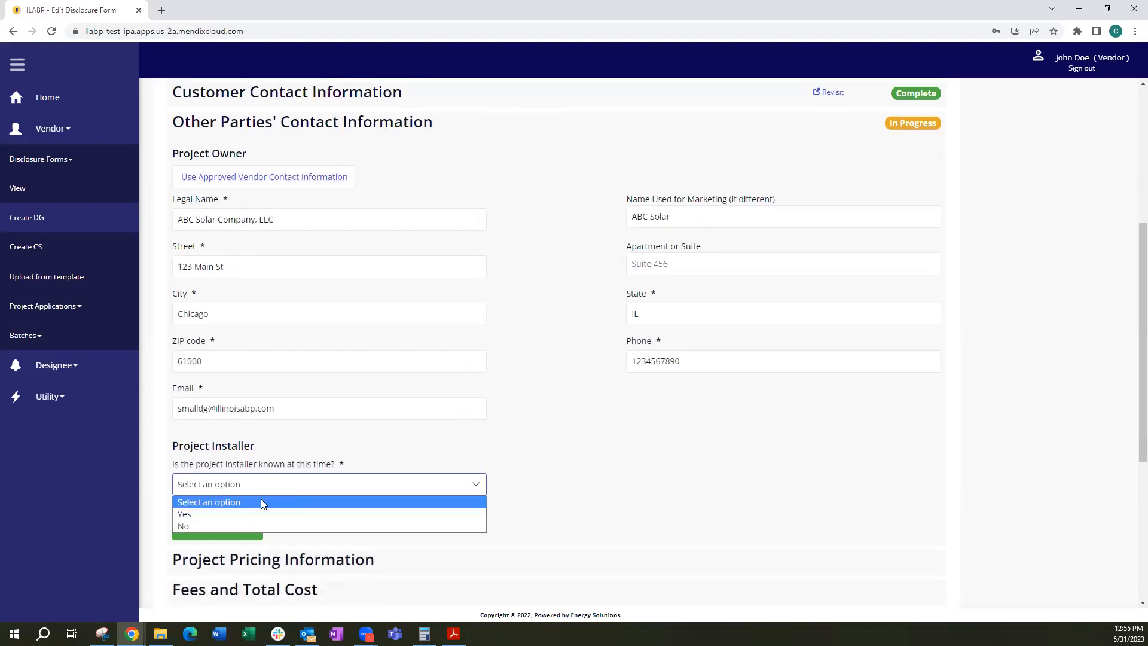
left_click(275, 518)
scroll(488, 433, "down", 3)
scroll(488, 433, "down", 2)
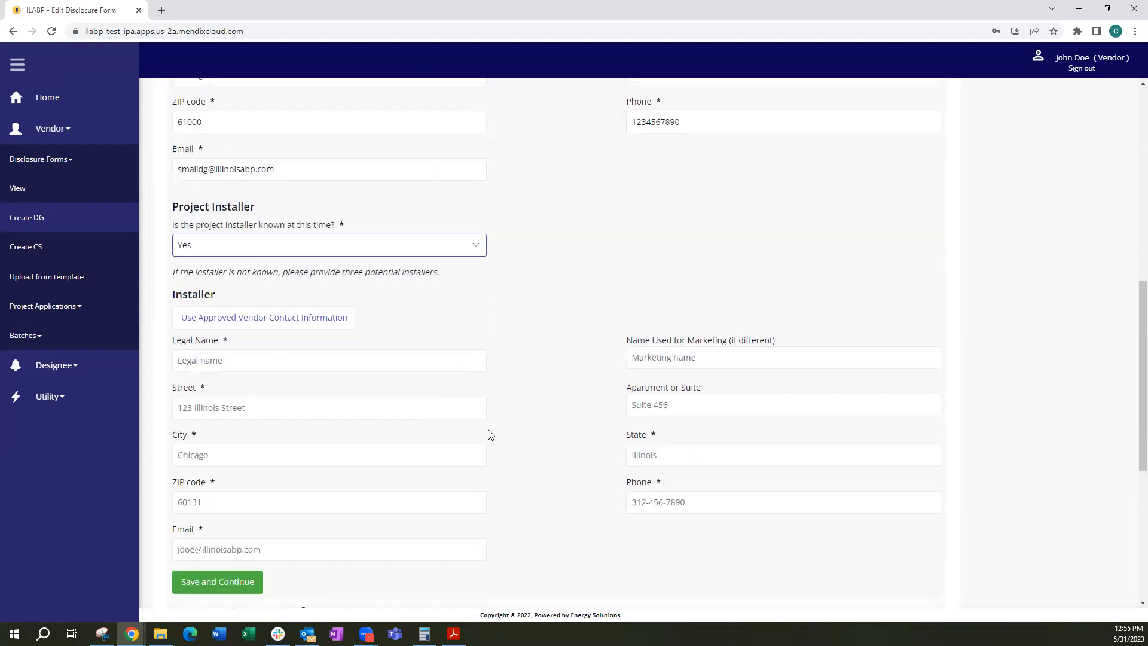
left_click(296, 265)
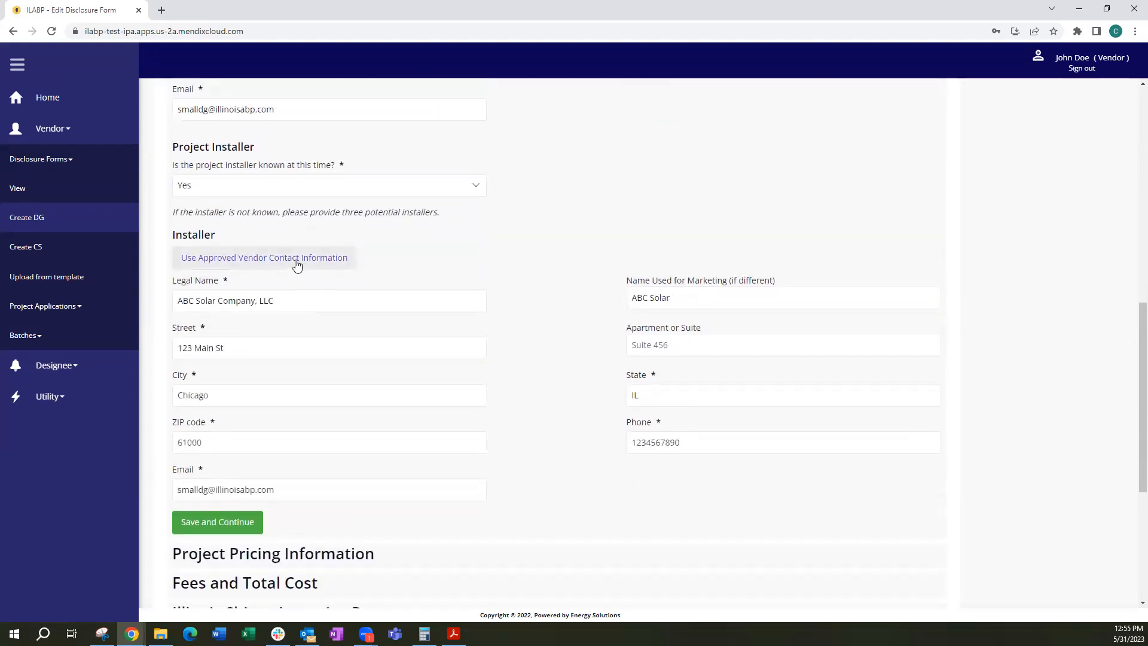
left_click(223, 521)
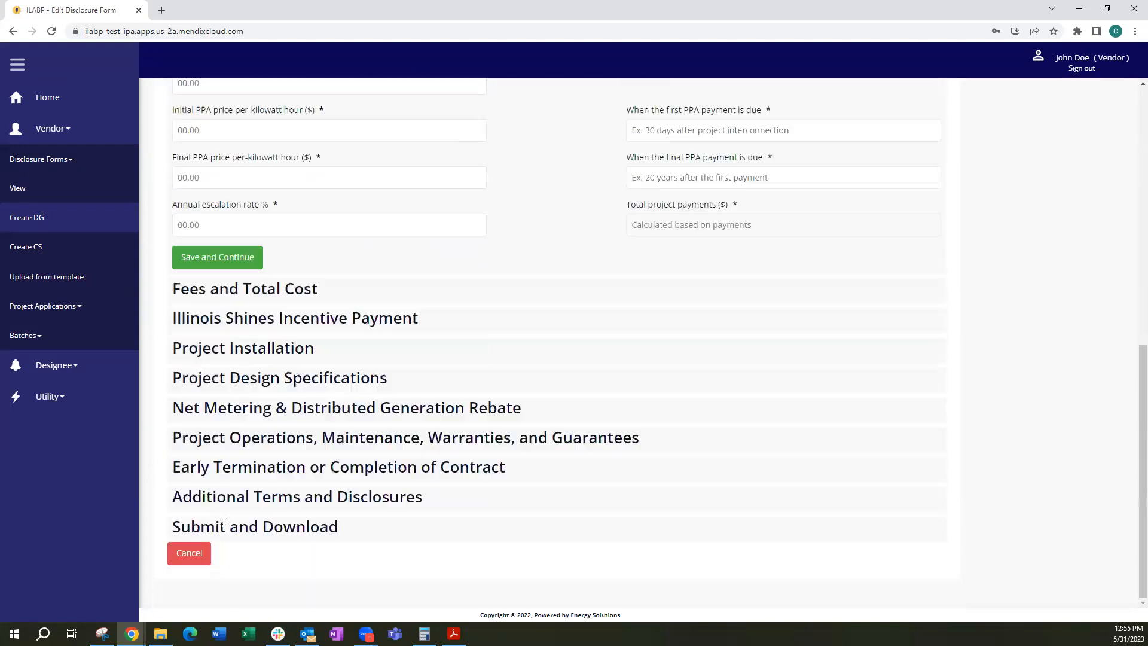
Set the total estimated PPA payments to 15000, the payment frequency to Monthly and the PPA term to 20 years and 0 months
scroll(679, 426, "up", 3)
scroll(679, 425, "up", 2)
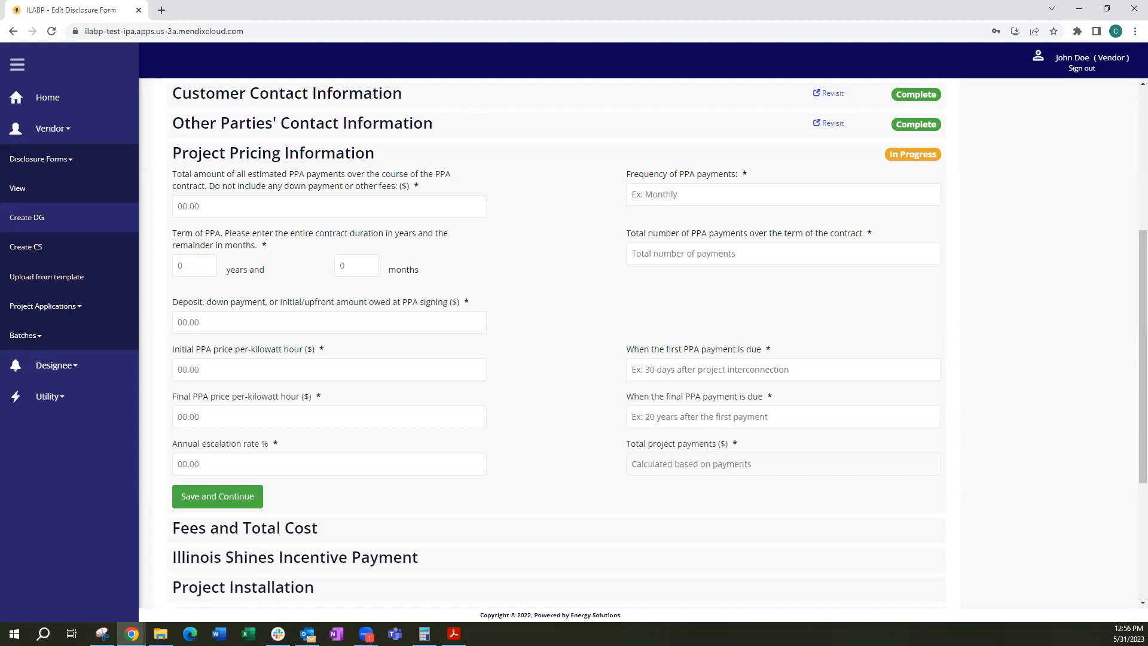
left_click(212, 205)
type("15")
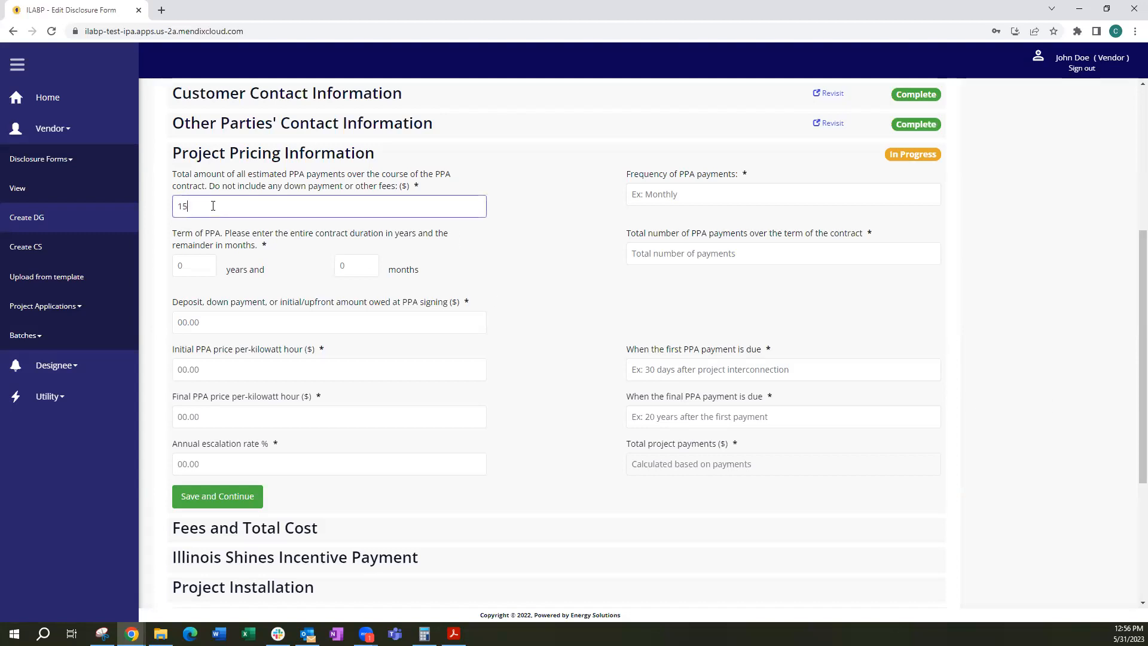
type("000")
key("Tab")
type("Monthly")
key("Tab")
type("20")
key("Tab")
type("0")
key("Tab")
Set the total number of PPA payments to 240 and the deposit owed at signing to 0.00
type("240")
key("Tab")
type("0.00")
key("Tab")
Set the initial PPA price per kilowatt hour to 0.12 and the first payment due date to "30 days after installation"
type(".12")
key("Tab")
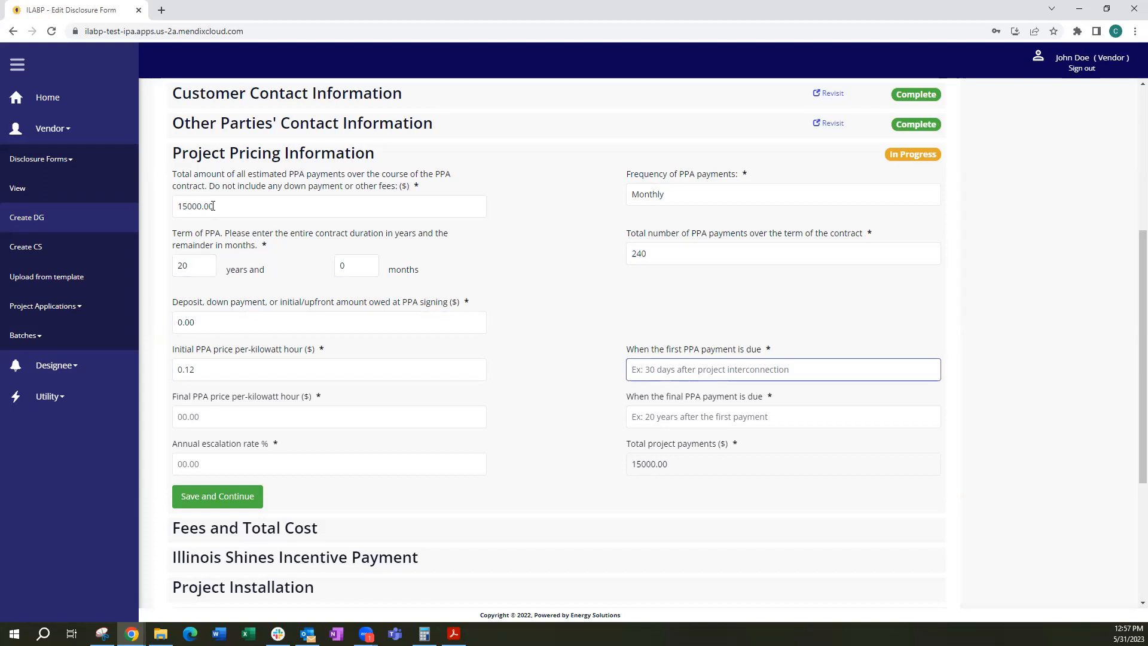
type("30 days af")
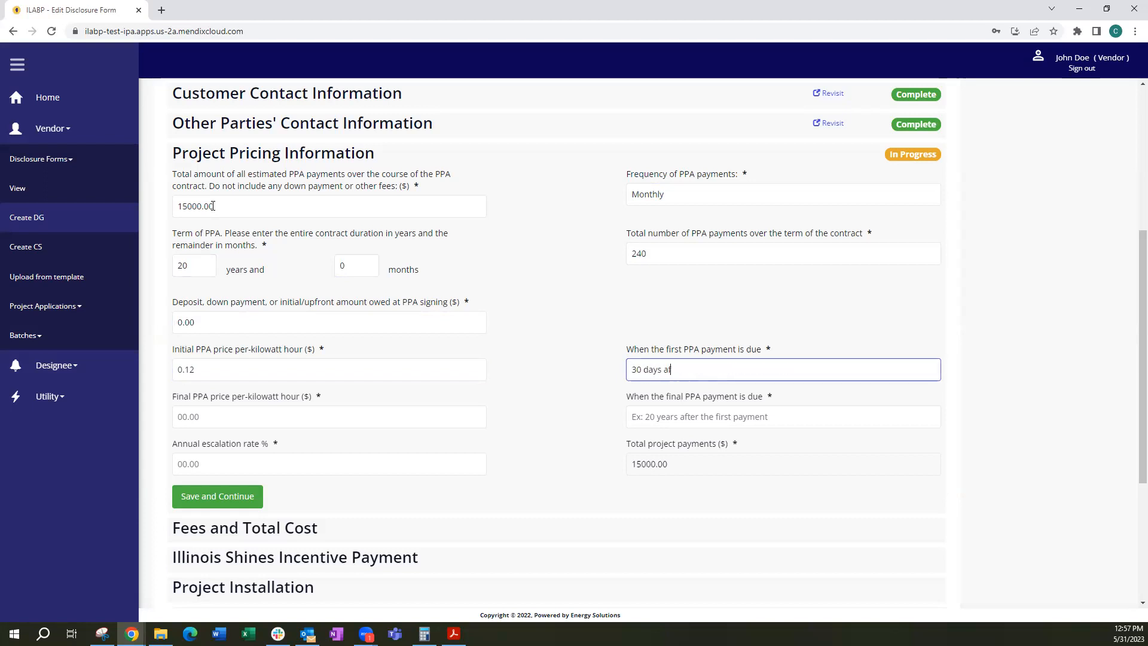
type("ter installation")
key("Tab")
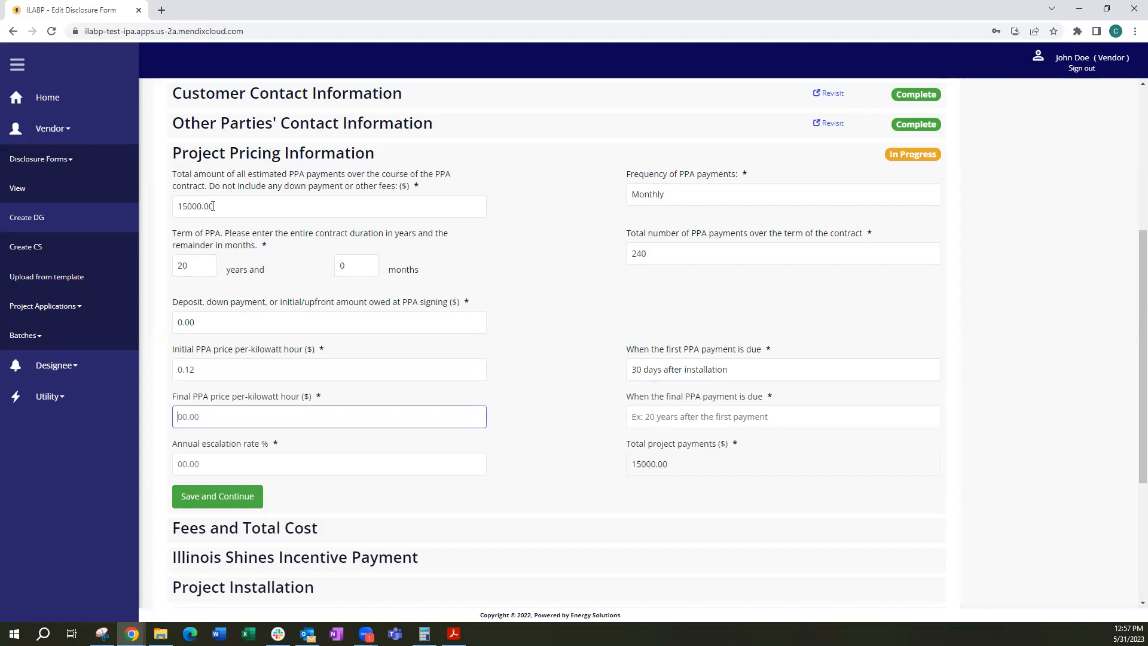
Set the final PPA price per kilowatt hour to 0.15 and the final payment due date to "20 years after the first payment"
type(".15")
key("Tab")
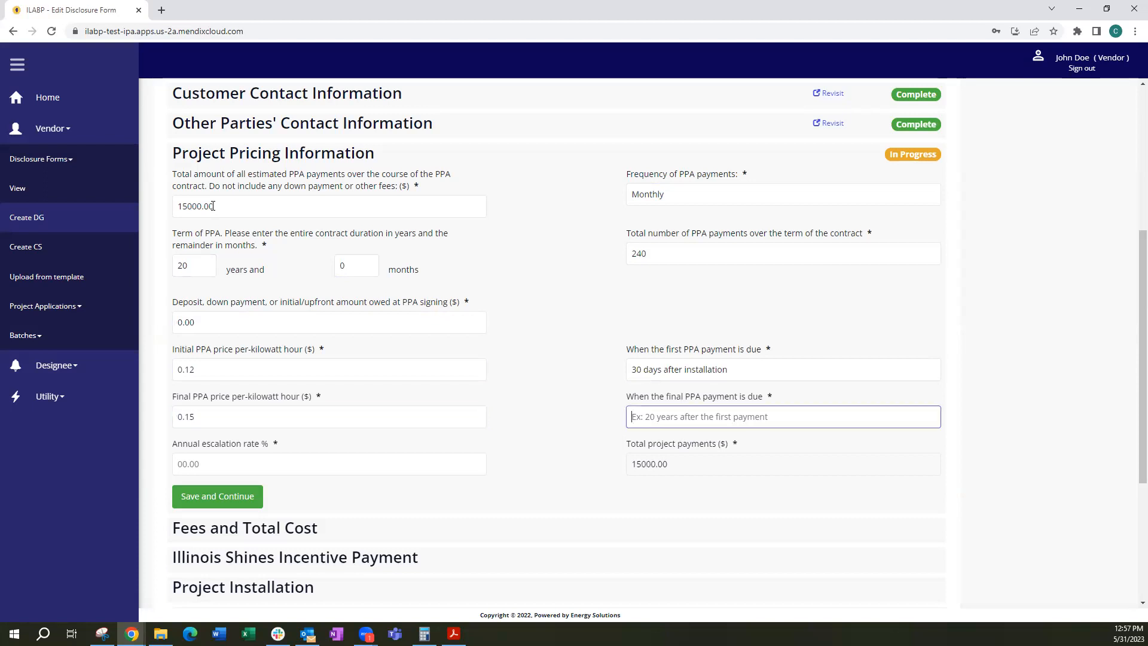
type("20 years after the first payment")
key("Tab")
Set the annual escalation rate to 2.9% and save the Project Pricing Information section
type("2.9")
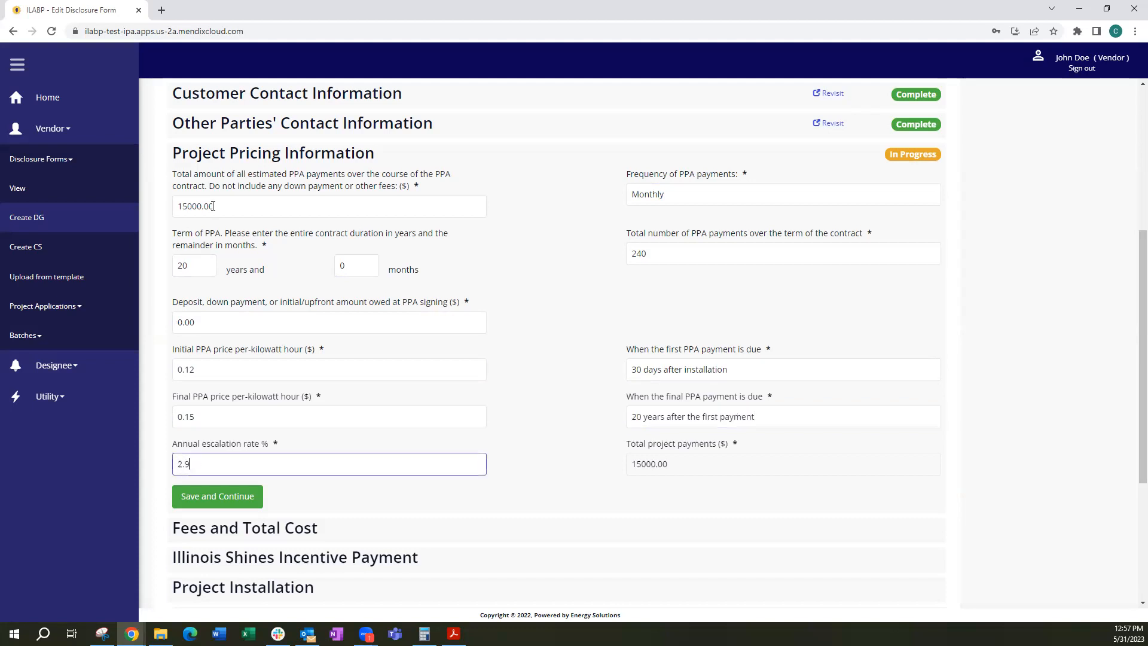
key("Tab")
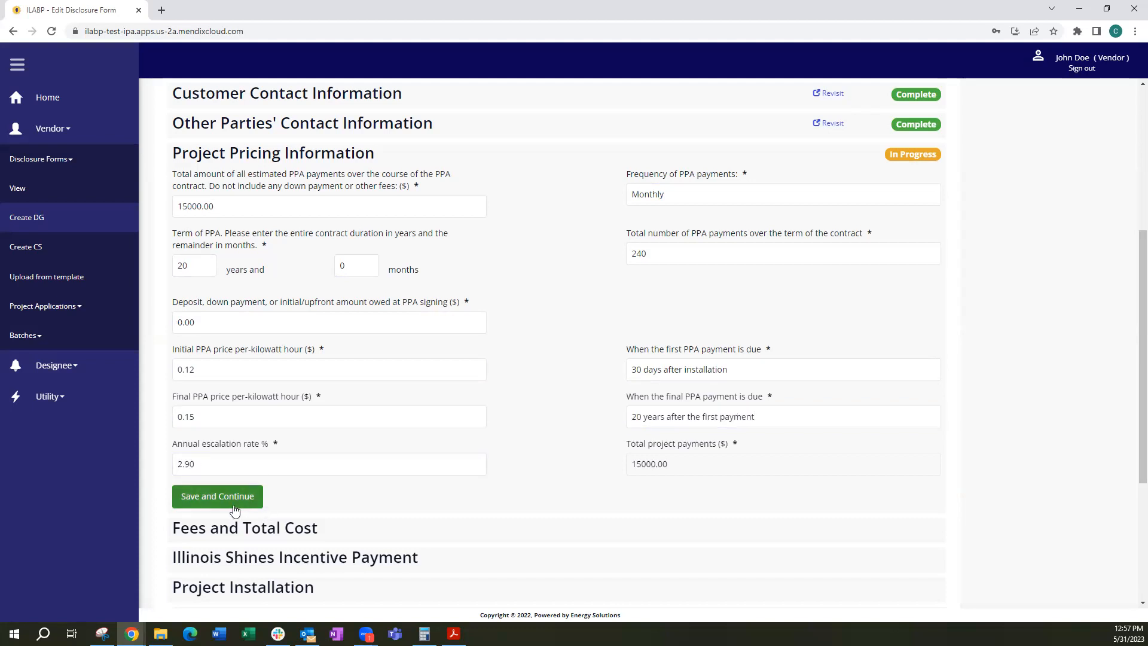
left_click(217, 494)
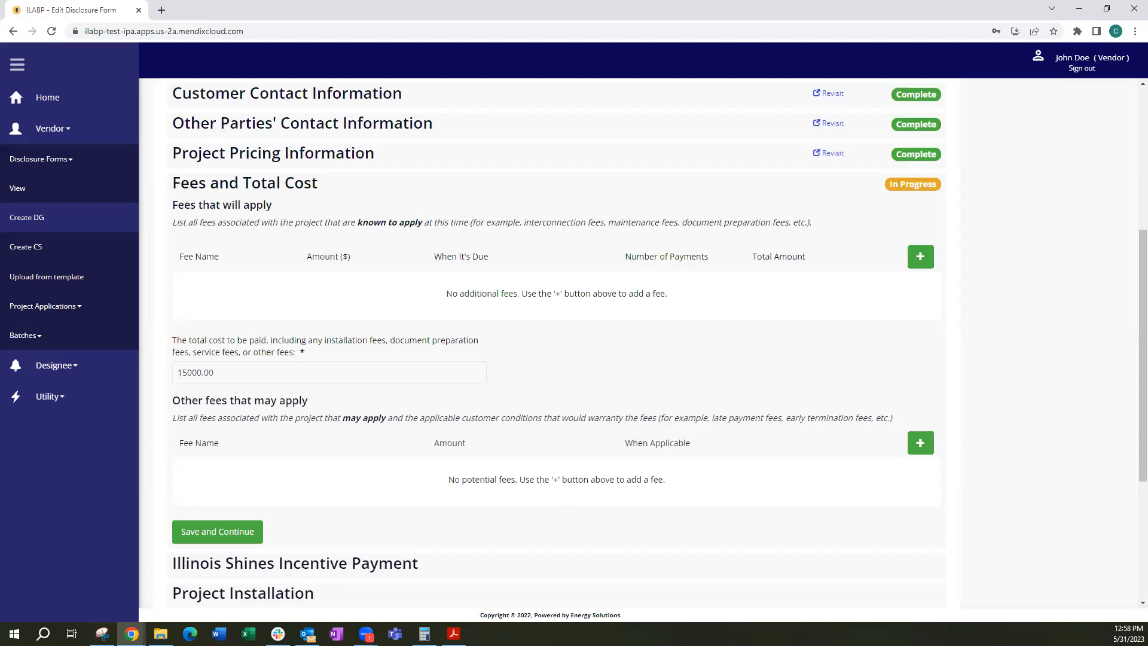
Add an "Interconnection Fee" of $50.00 to the fees that will apply
left_click(919, 257)
left_click(208, 289)
type("I")
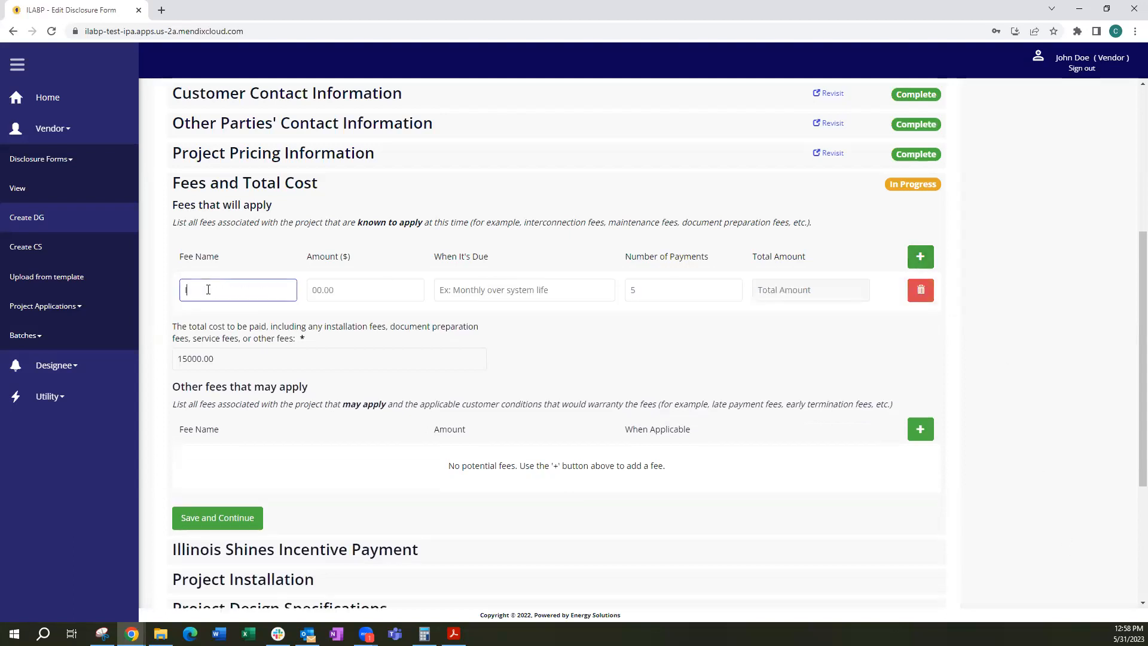
type("nterconnection Fee")
key("Tab")
type("50.00")
key("Tab")
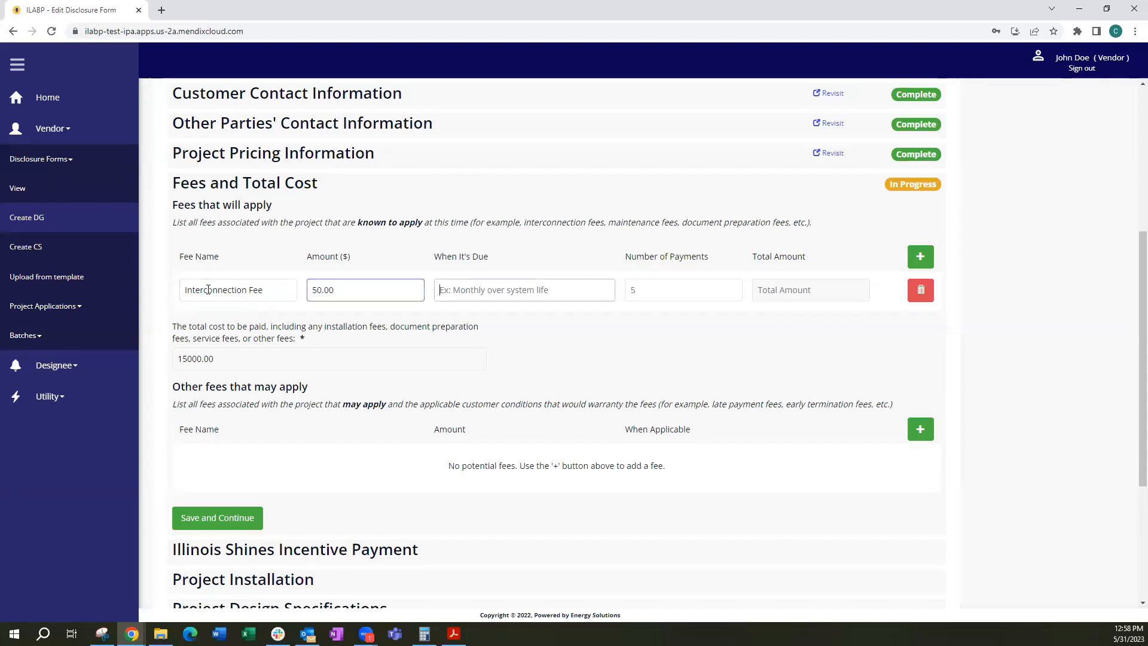
Set the interconnection fee as due "Upon submission of interconnection application" with 1 payment
type("Upon su")
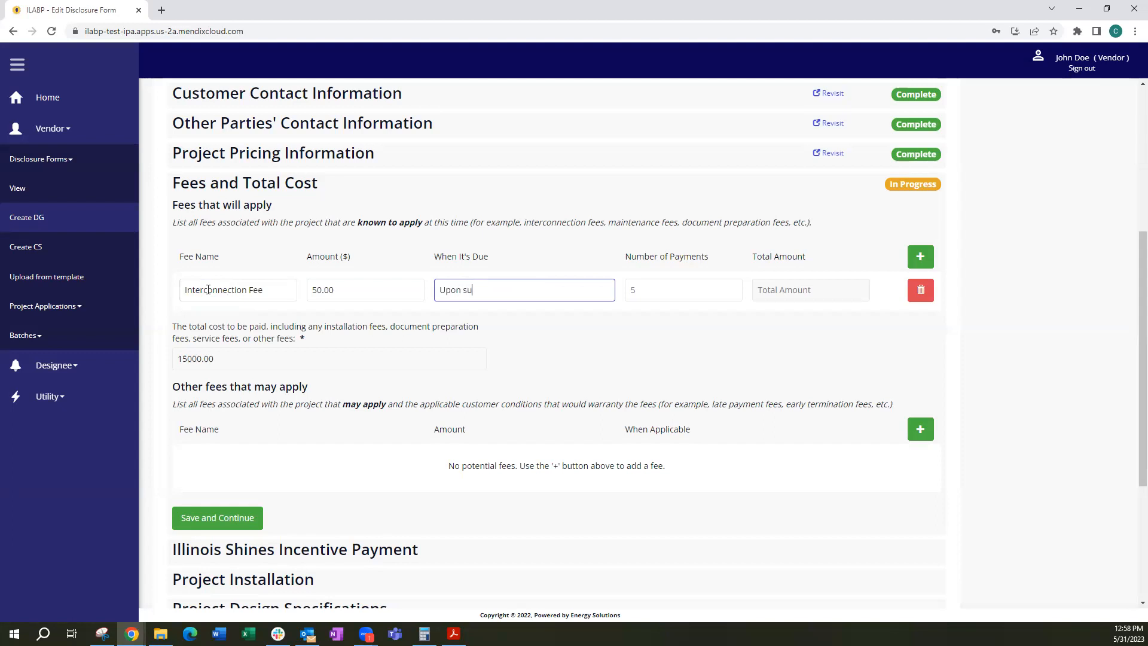
type("bmission of interconnection application")
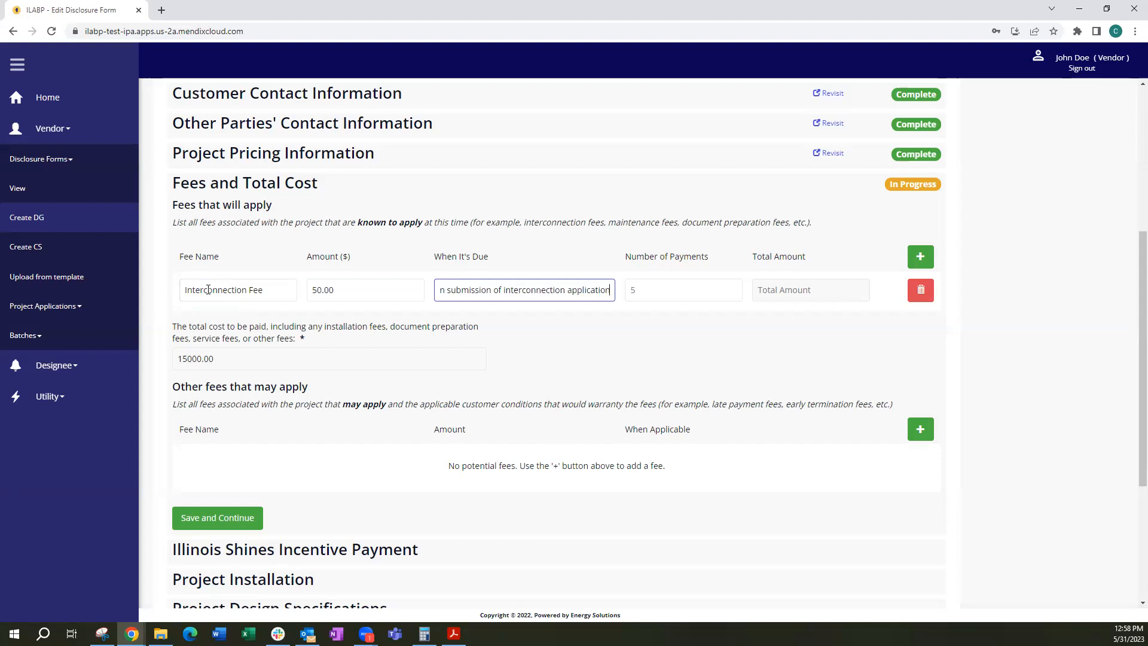
key("Tab")
type("1")
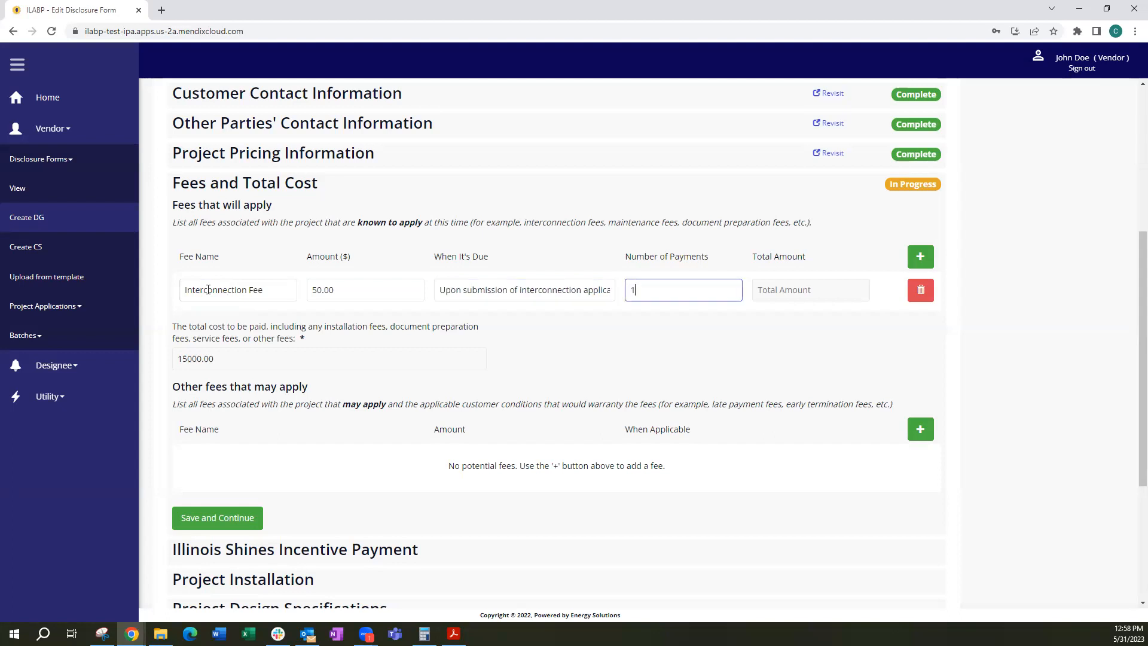
key("Tab")
Add a "Returned Check Fee" of 15.00 to the other fees that may apply
left_click(920, 429)
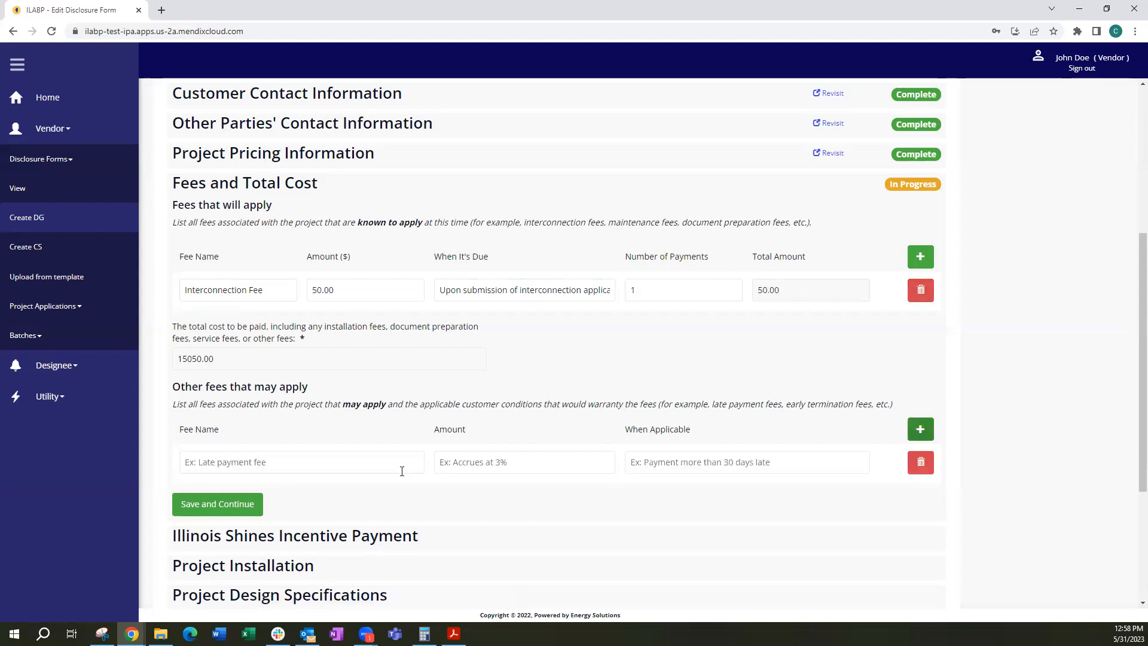
left_click(255, 464)
type("Retur")
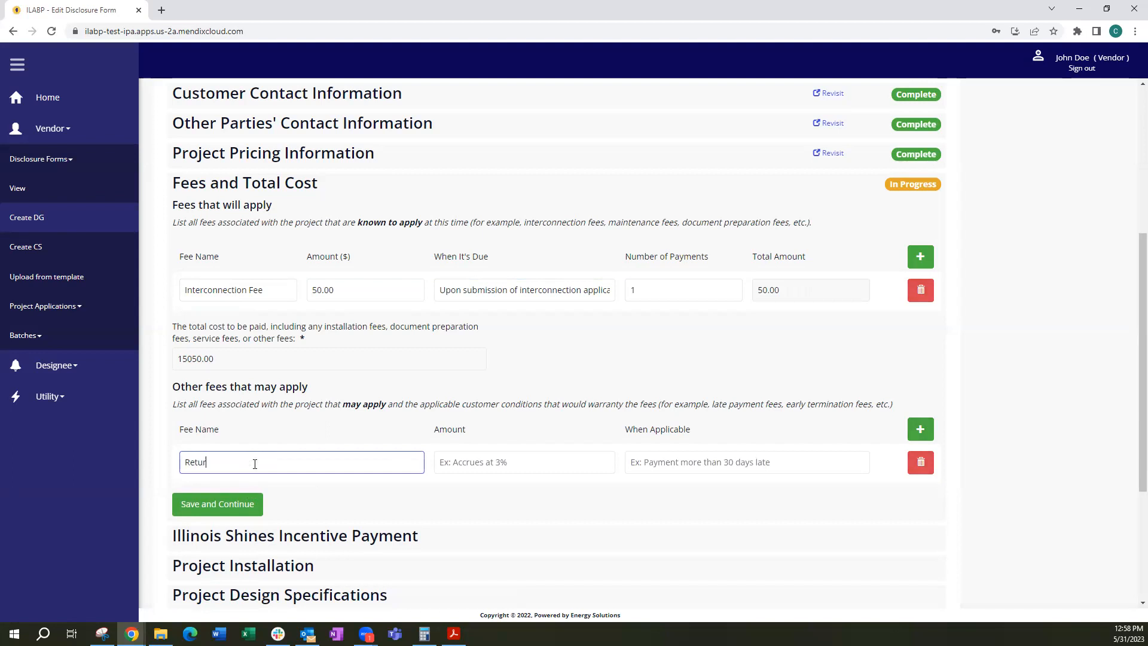
type("ned Check Fee")
key("Tab")
type("15.00")
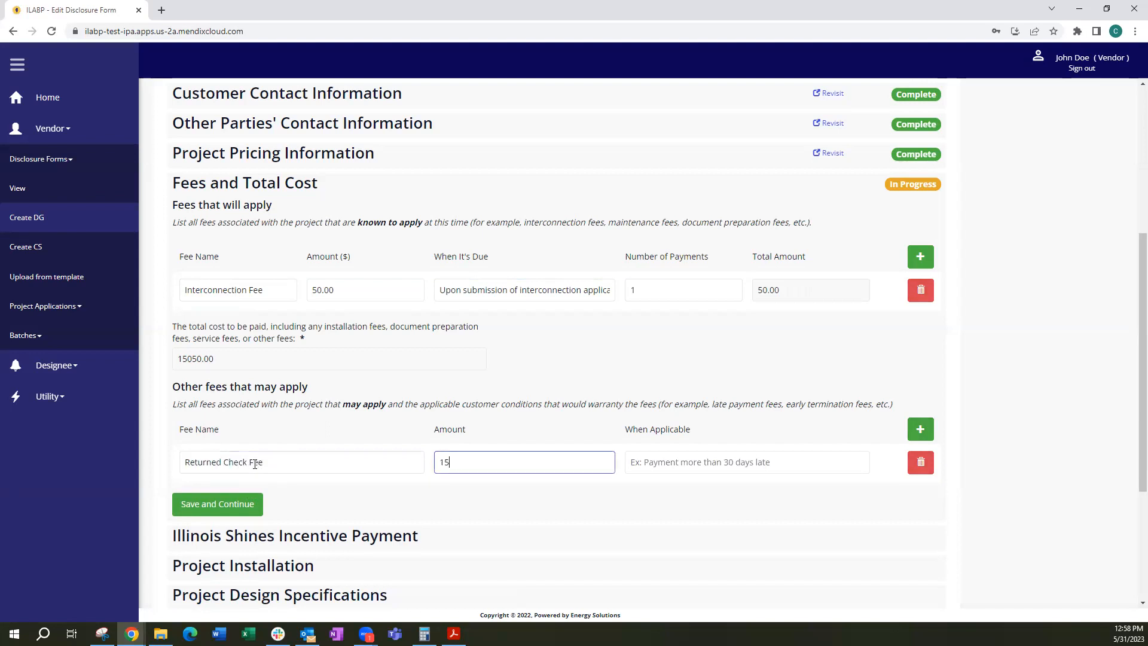
Make the returned check fee applicable "Upon return of check" and save the Fees and Total Cost section
key("Tab")
type("Upo")
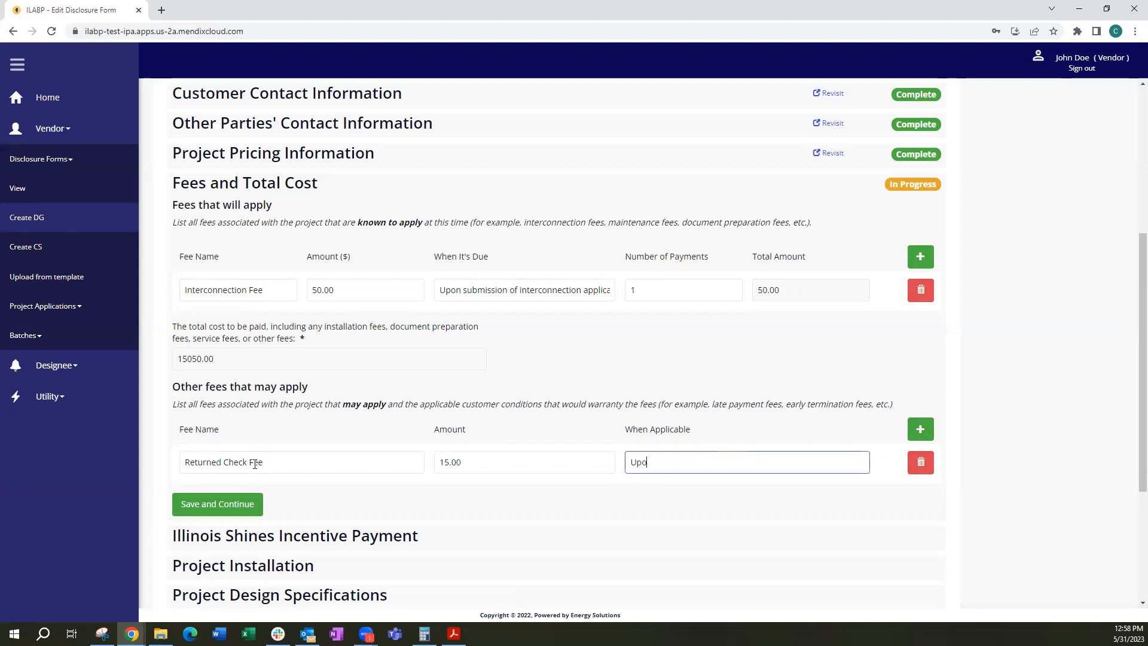
type("n return of check")
scroll(251, 462, "down", 2)
left_click(203, 380)
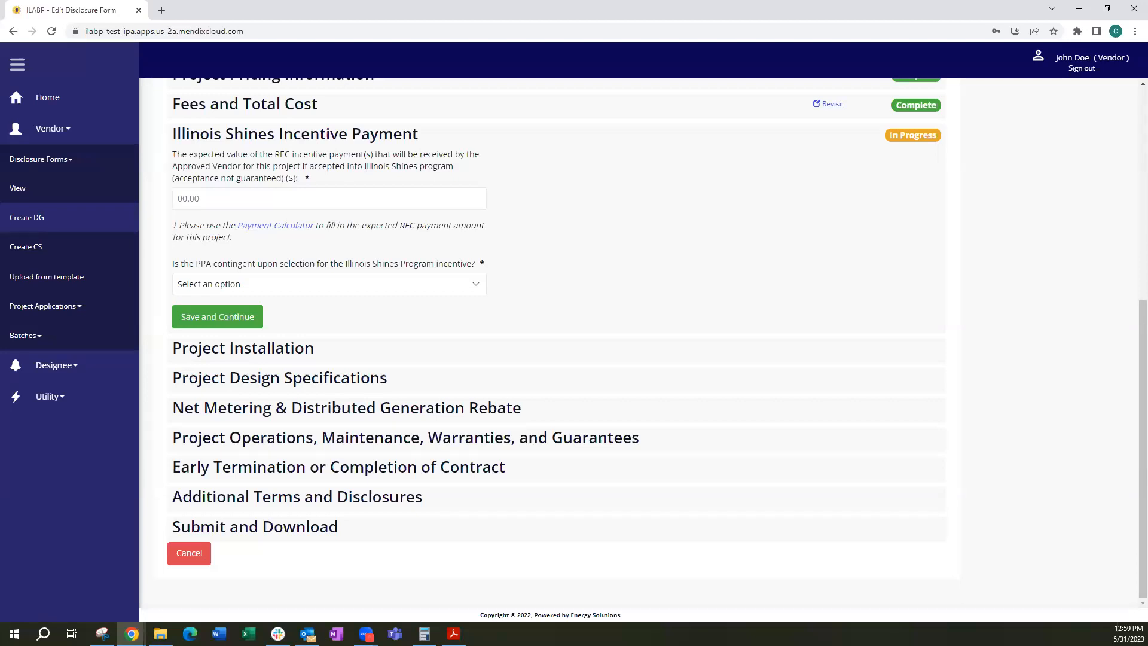
Set the expected REC incentive payment to $5000 and answer No to the PPA being contingent on program selection
left_click(236, 200)
type("5000")
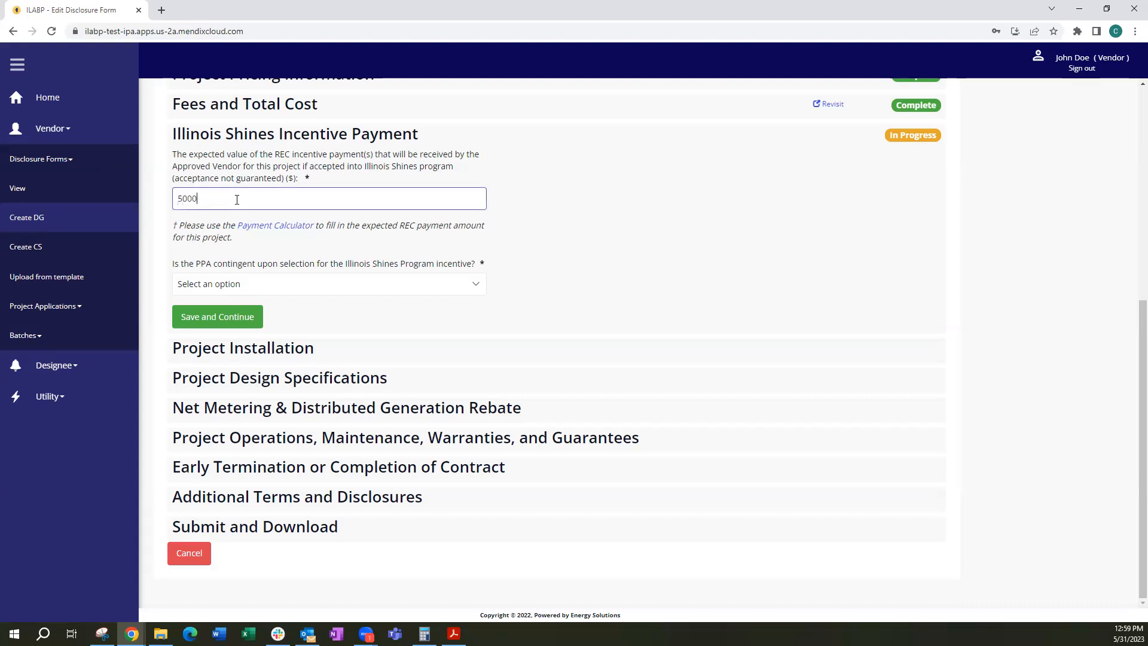
key("Tab")
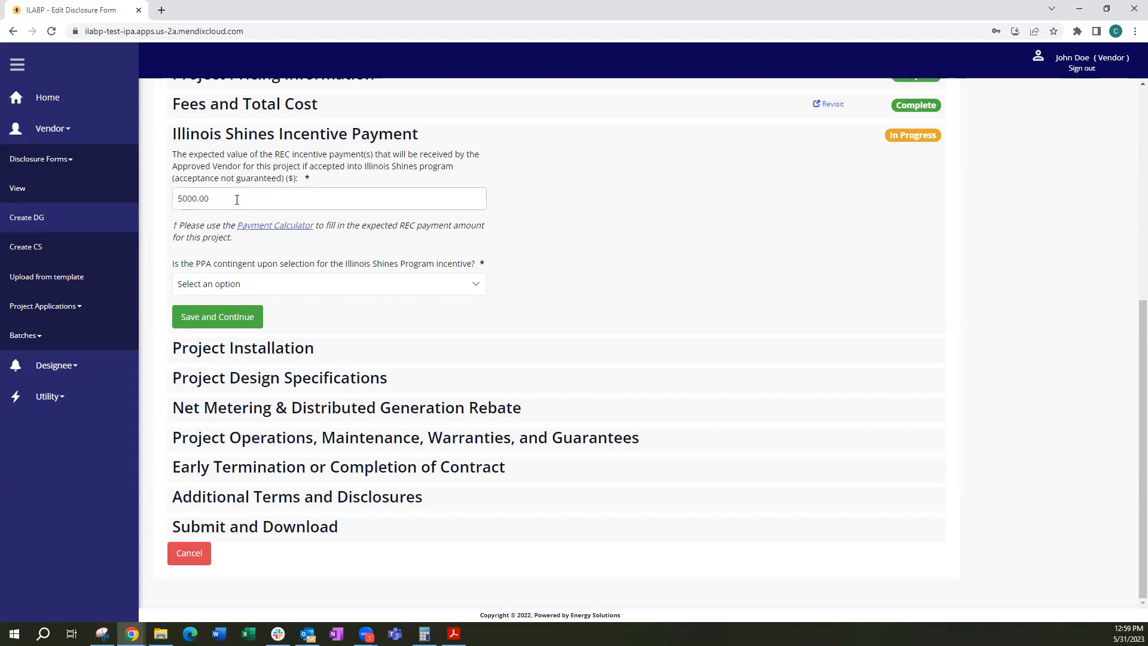
left_click(287, 285)
left_click(273, 326)
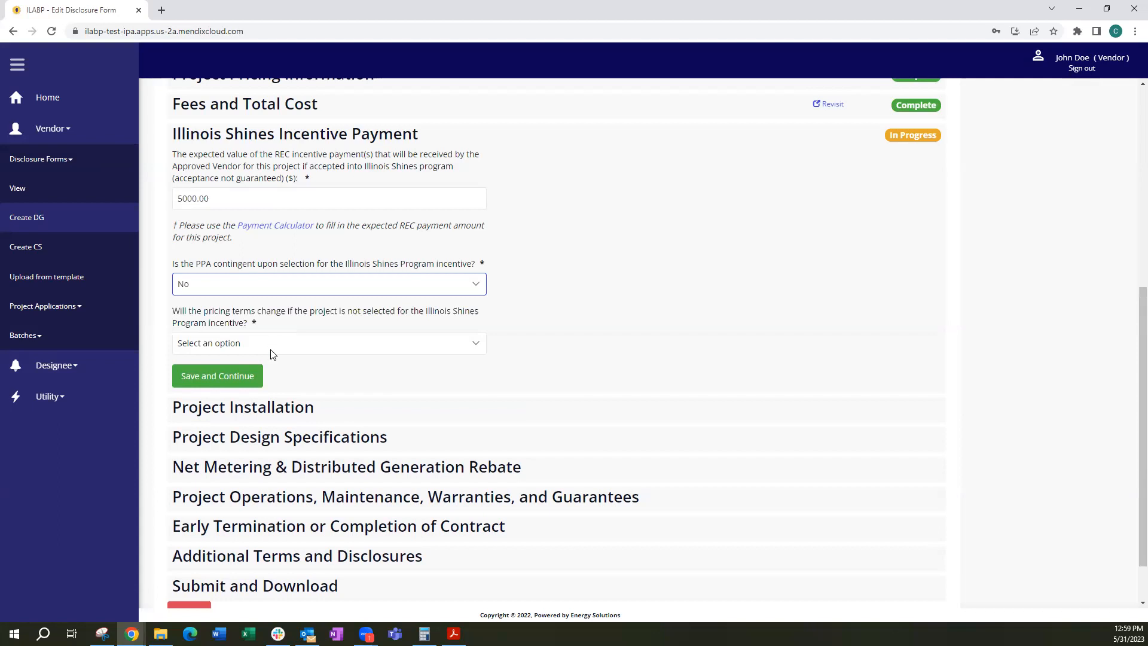
Answer No to pricing terms changing without the incentive and save the Illinois Shines Incentive Payment section
left_click(273, 349)
left_click(268, 386)
left_click(223, 382)
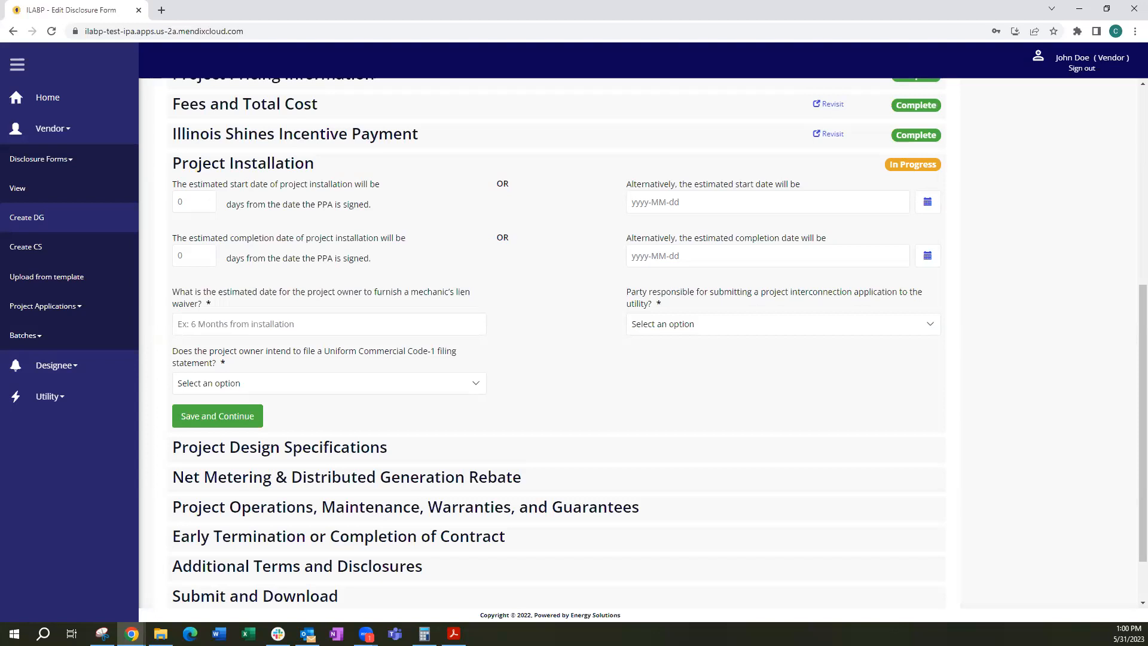
Set both the estimated start and completion of project installation to 30 days from the PPA signing date
left_click(193, 201)
type("30")
left_click(188, 255)
type("30")
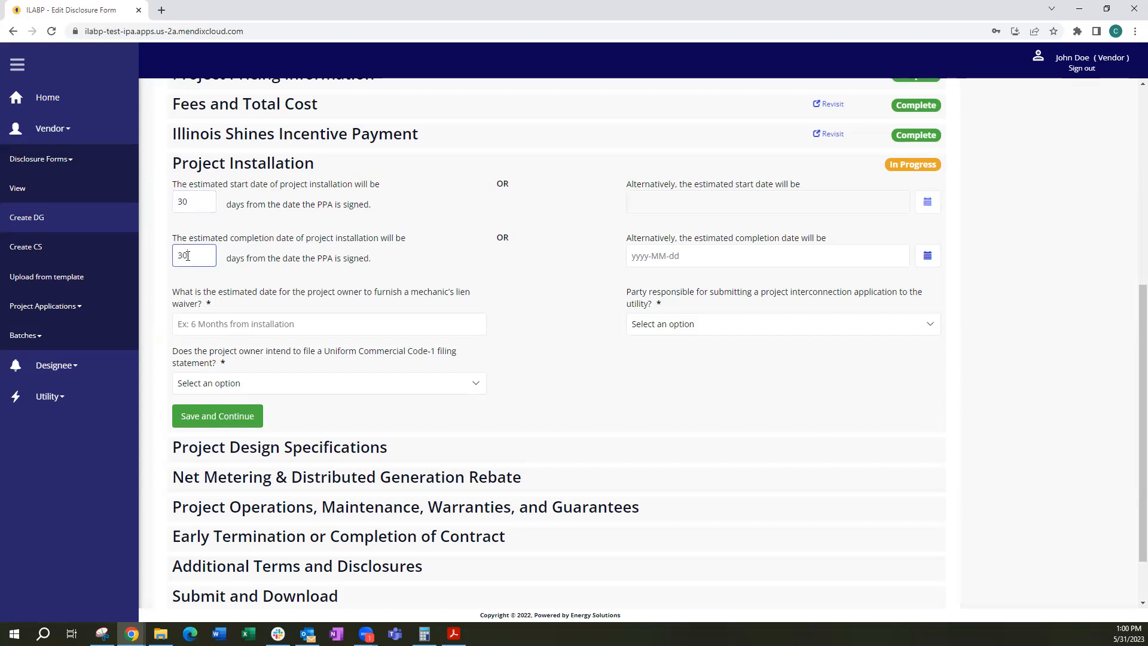
Set the mechanic's lien waiver date to "60 days after installation" and the party submitting the interconnection application to Approved Vendor
left_click(220, 328)
type("60 day")
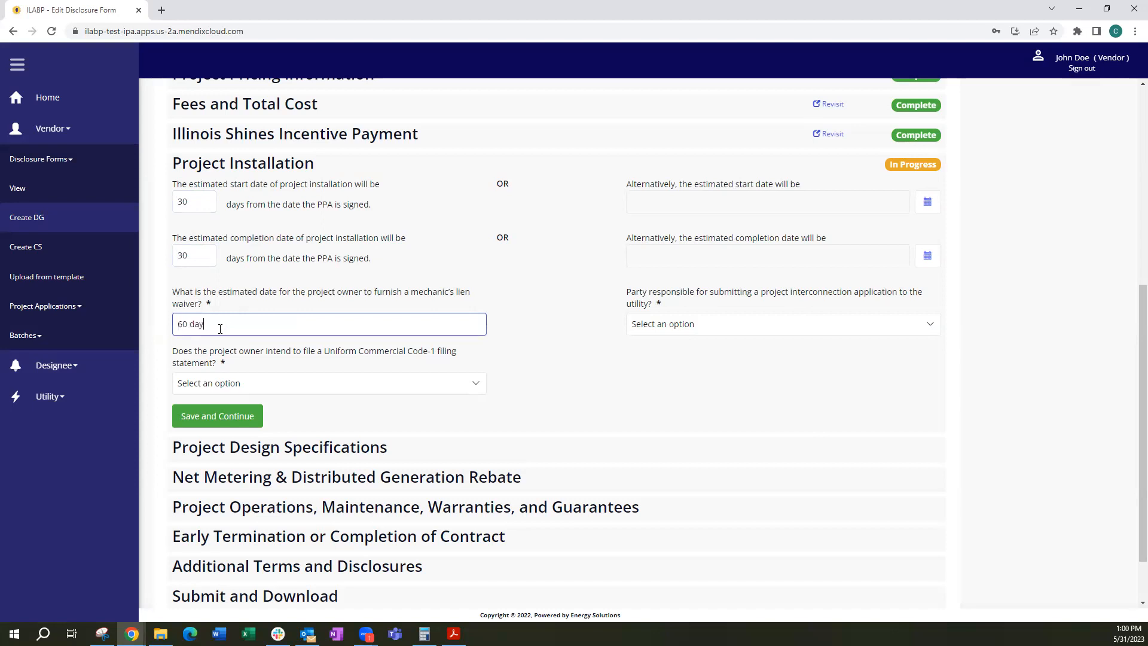
type("s after installation")
left_click(664, 327)
left_click(664, 365)
Answer No to filing a Uniform Commercial Code-1 statement and save the Project Installation section
left_click(361, 387)
left_click(330, 425)
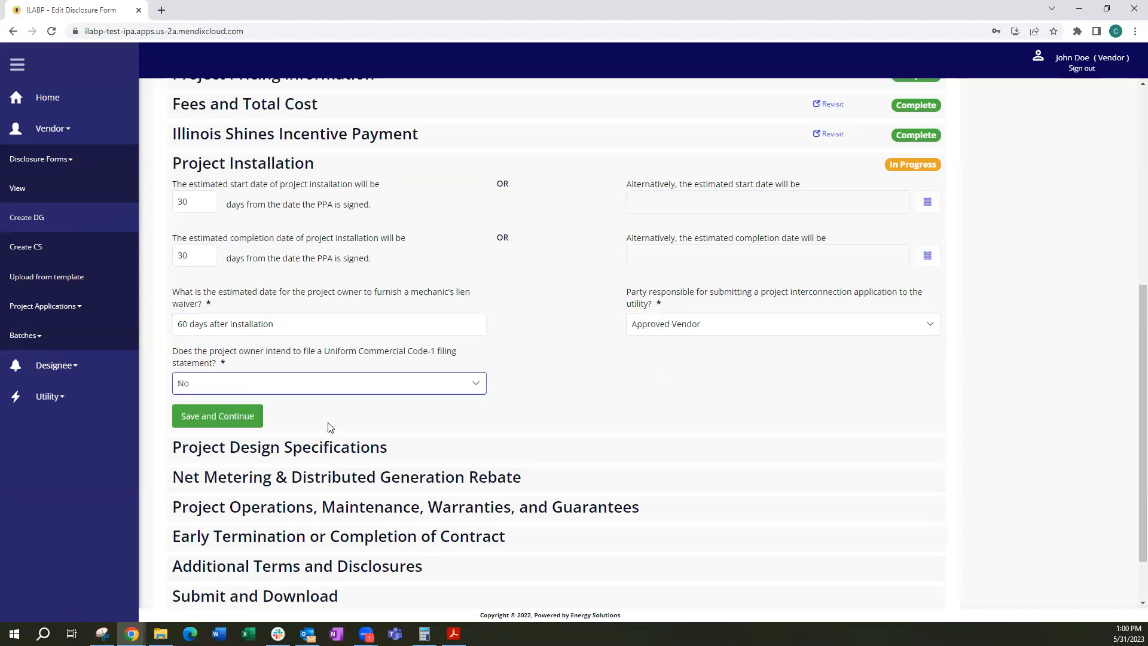
left_click(230, 416)
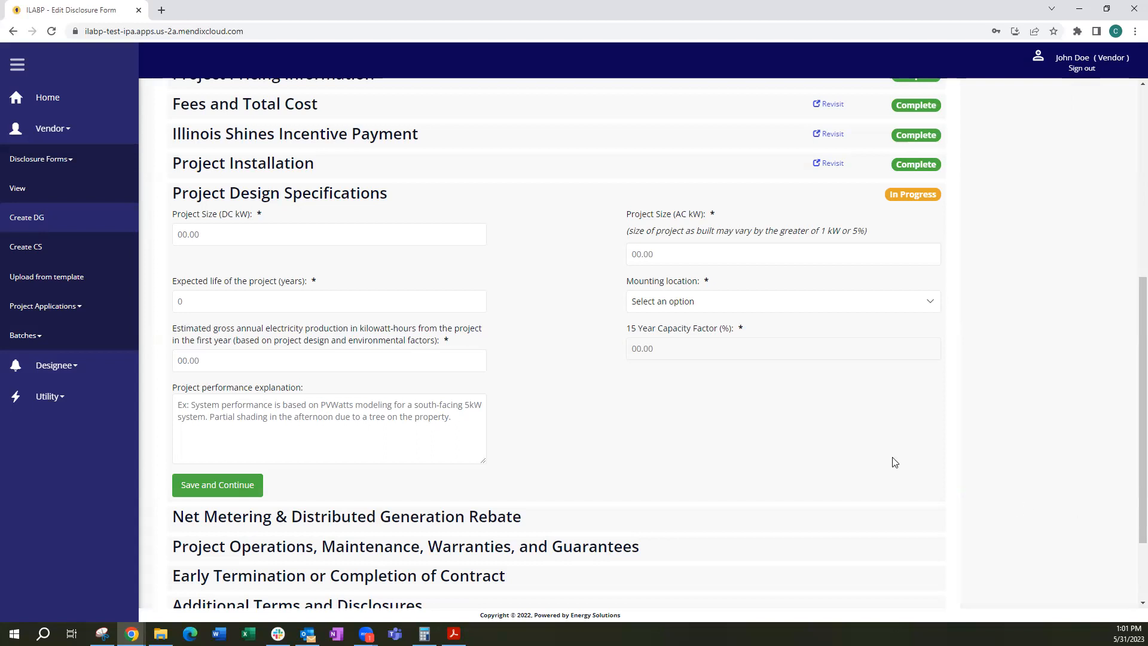
Set the project size to 10 kW DC and 8 kW AC, with an expected life of 20 years
left_click(212, 235)
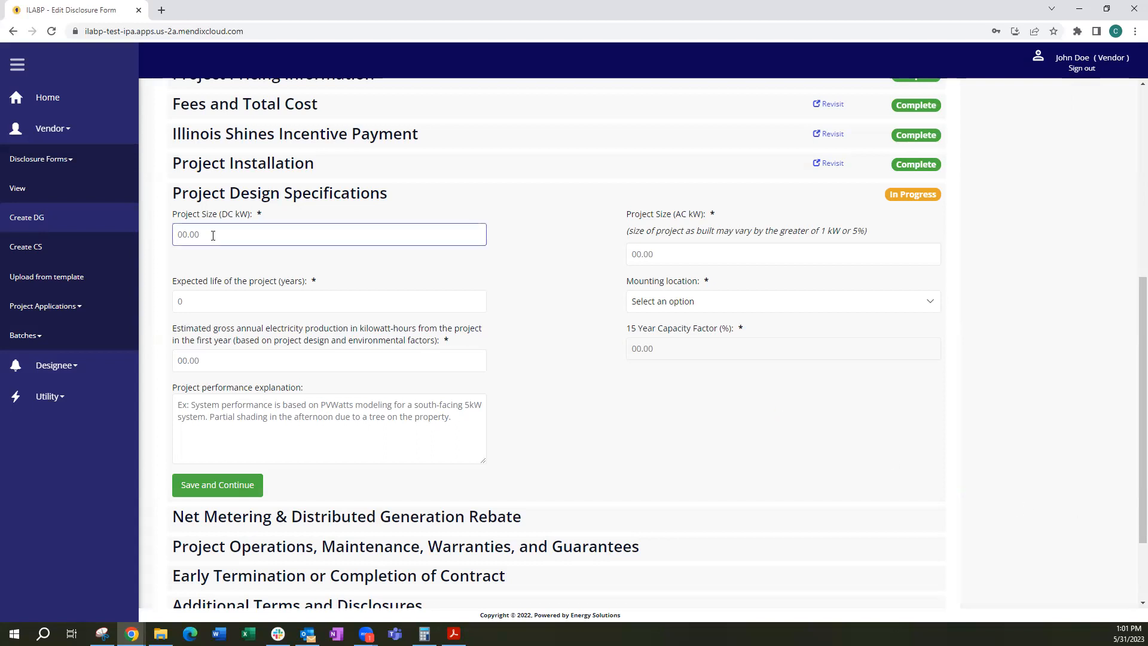
type("10")
key("Tab")
type("8")
key("Tab")
type("20")
Set the mounting location to Roof mounted and the first-year gross electricity production to 11000 kWh
key("Tab")
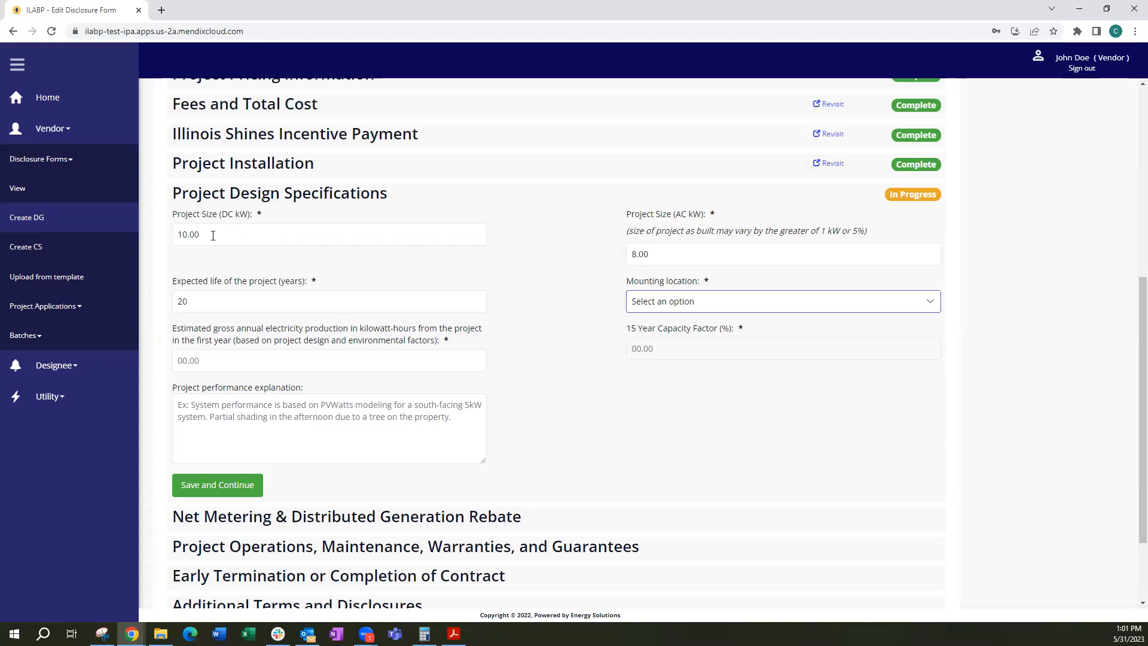
key("Down")
key("Tab")
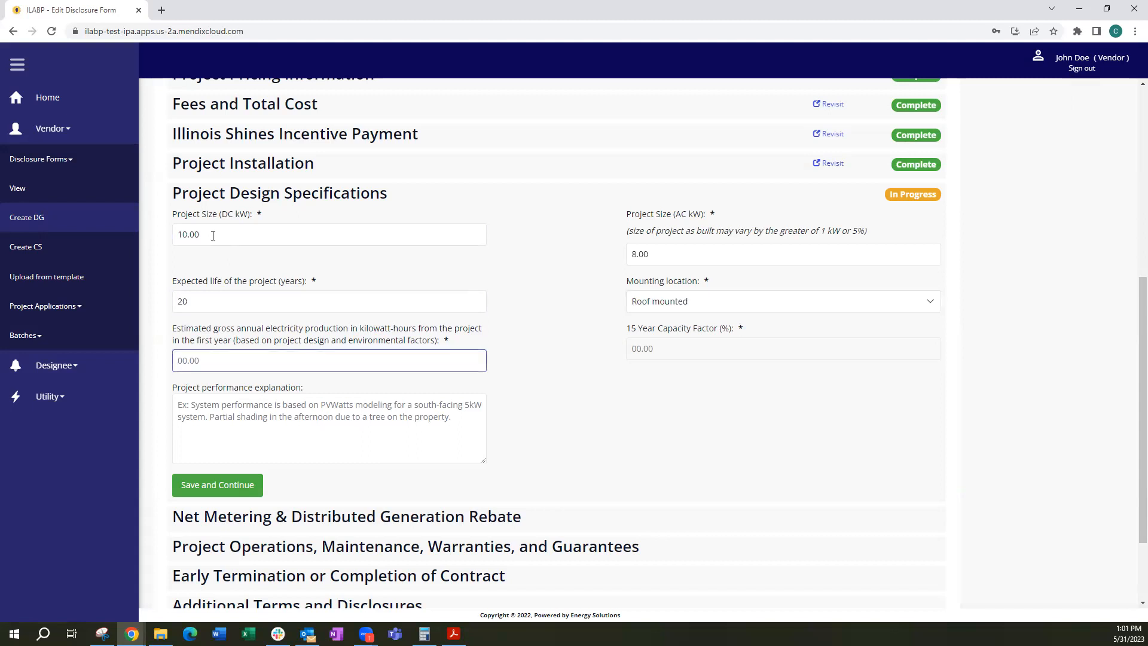
type("11000")
key("Tab")
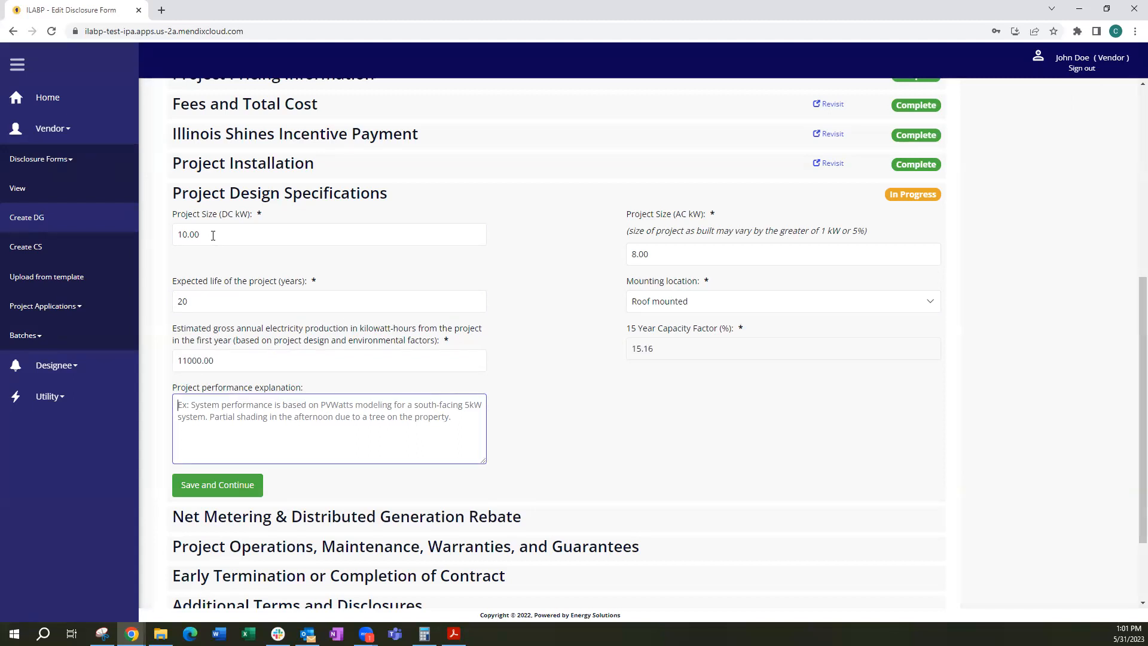
Enter the performance explanation "Calculated using PVWatts and estimated system losses" and save the Project Design Specifications section
type("Cal")
type("l")
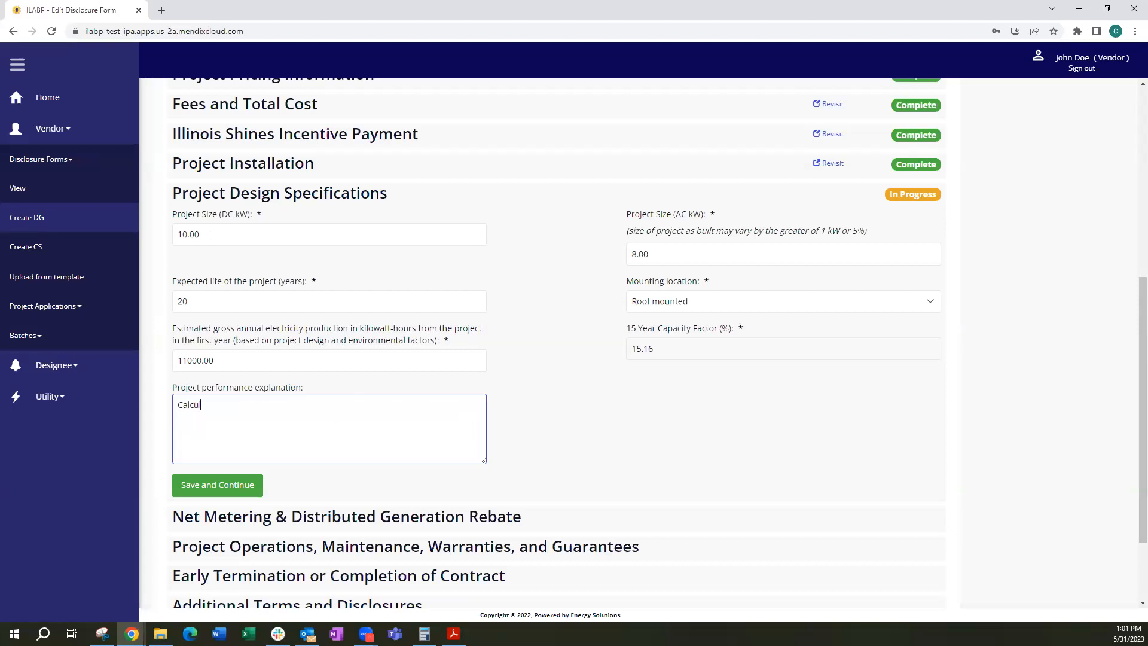
type("ated using PVWatts and estimate")
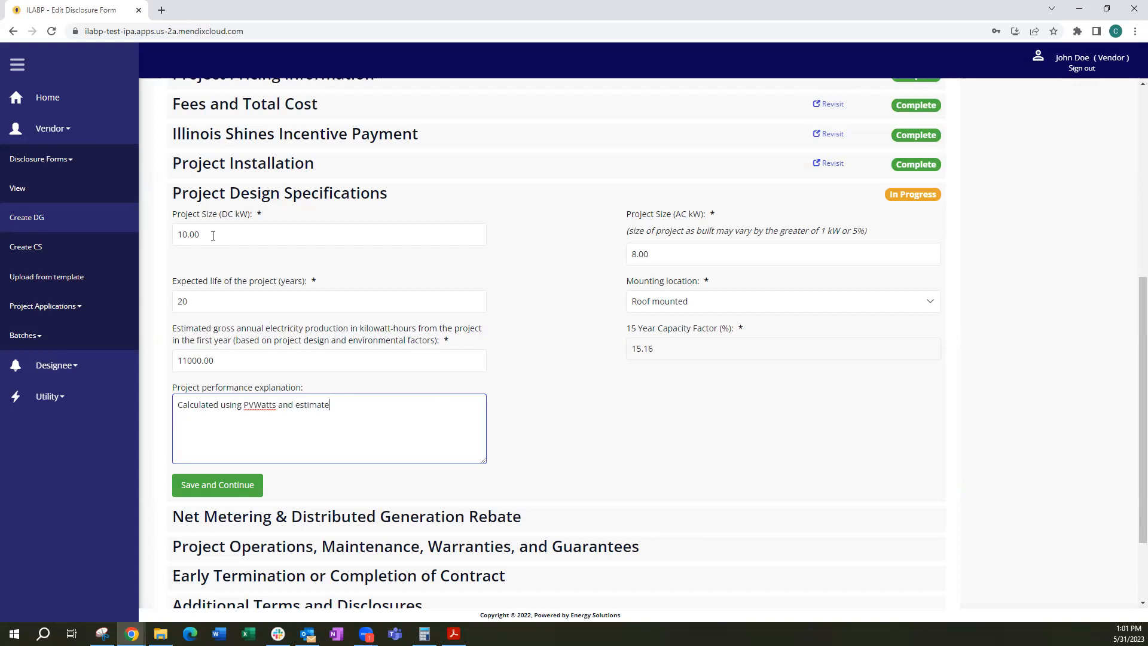
type("d system losses")
left_click(231, 485)
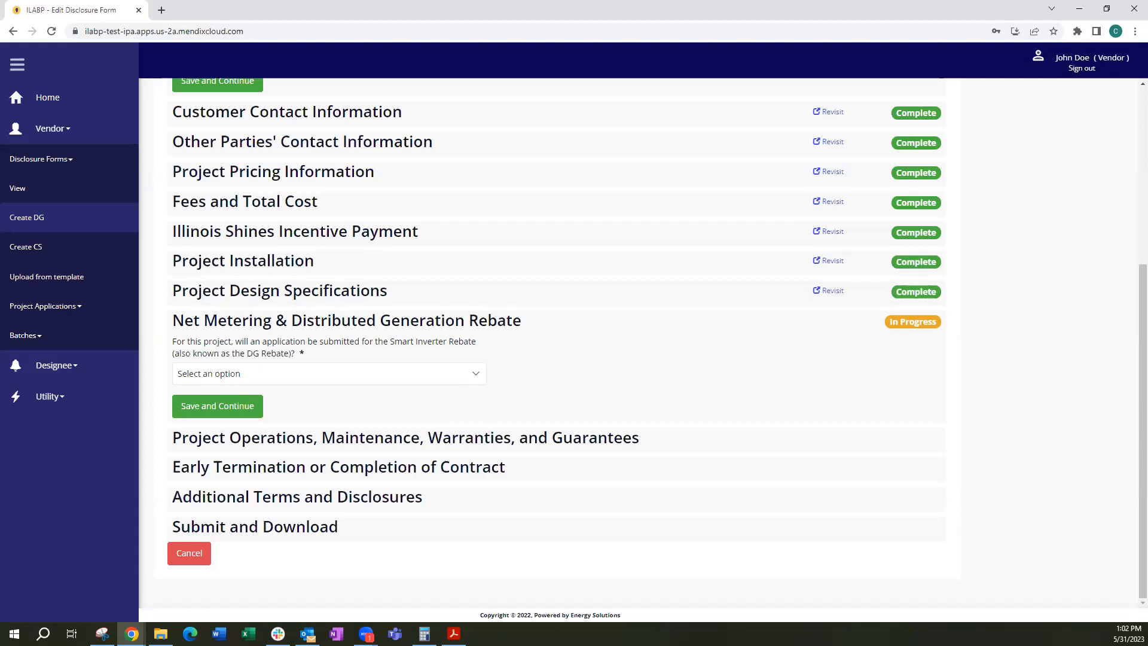
Answer No to the Smart Inverter Rebate application and save the Net Metering & Distributed Generation Rebate section
left_click(307, 379)
left_click(302, 415)
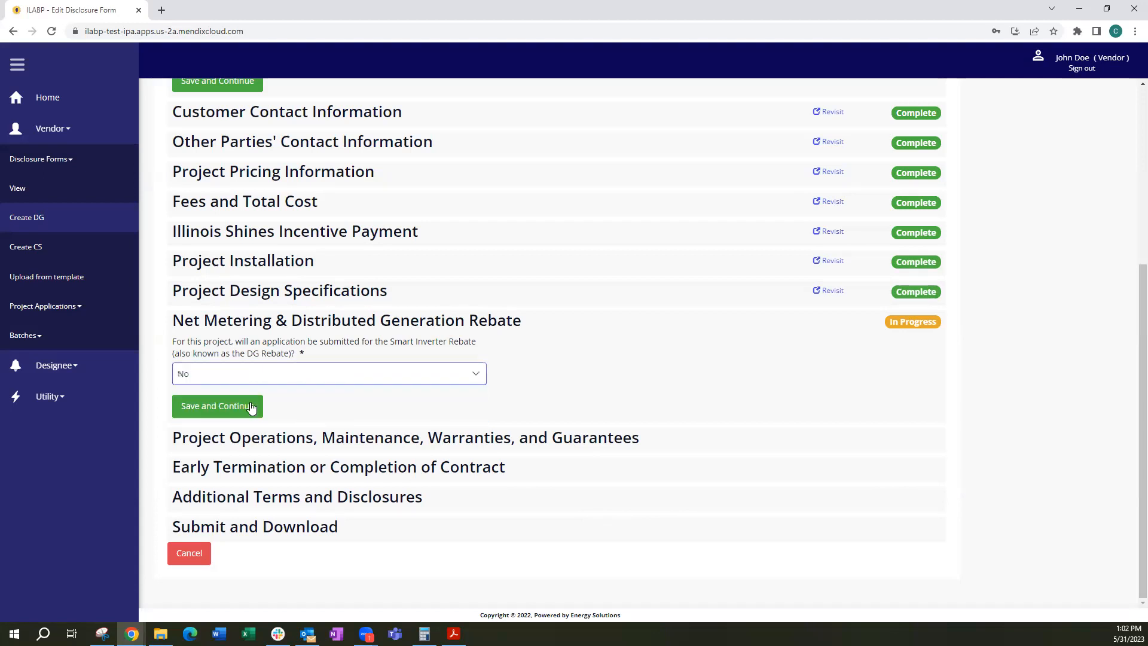
left_click(209, 408)
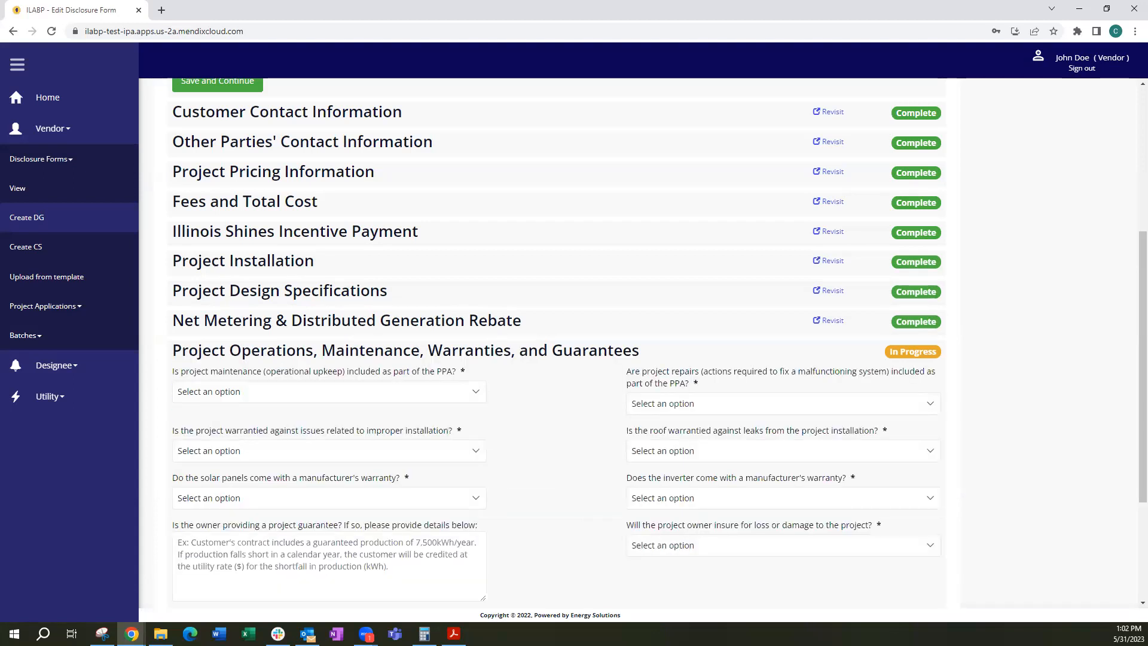
Mark project maintenance as Not Included in the PPA
scroll(801, 479, "down", 1)
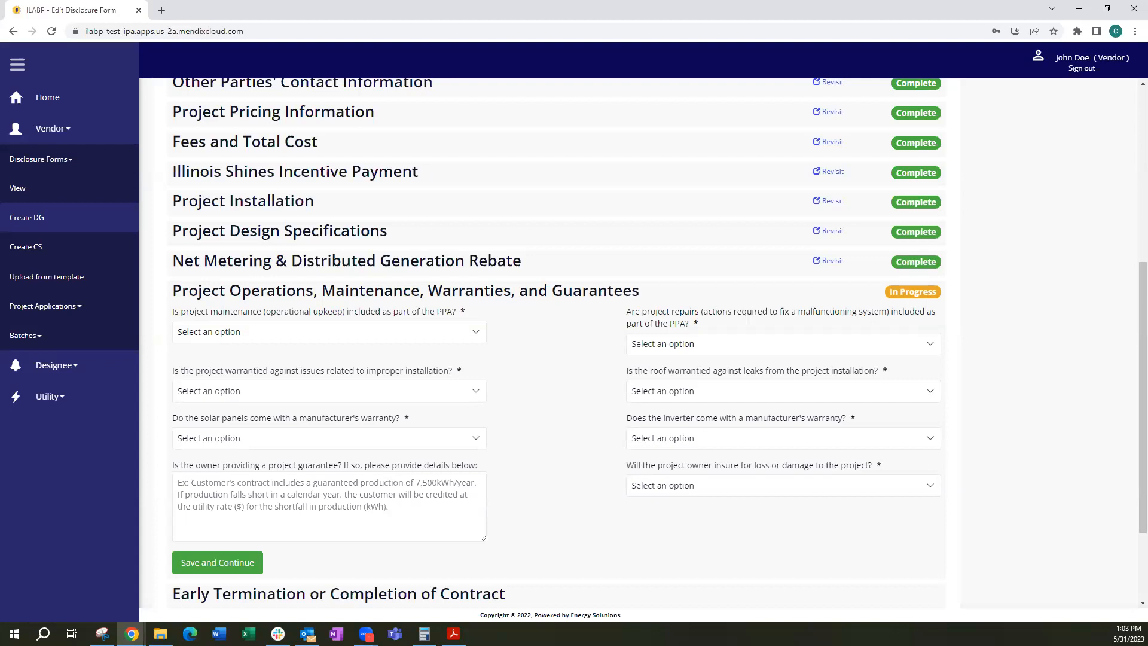
left_click(301, 336)
left_click(292, 372)
Include a 20-year warranty against improper installation issues, with the Owner as the responsible party
left_click(283, 392)
left_click(280, 420)
left_click(275, 435)
type("20")
scroll(275, 434, "down", 1)
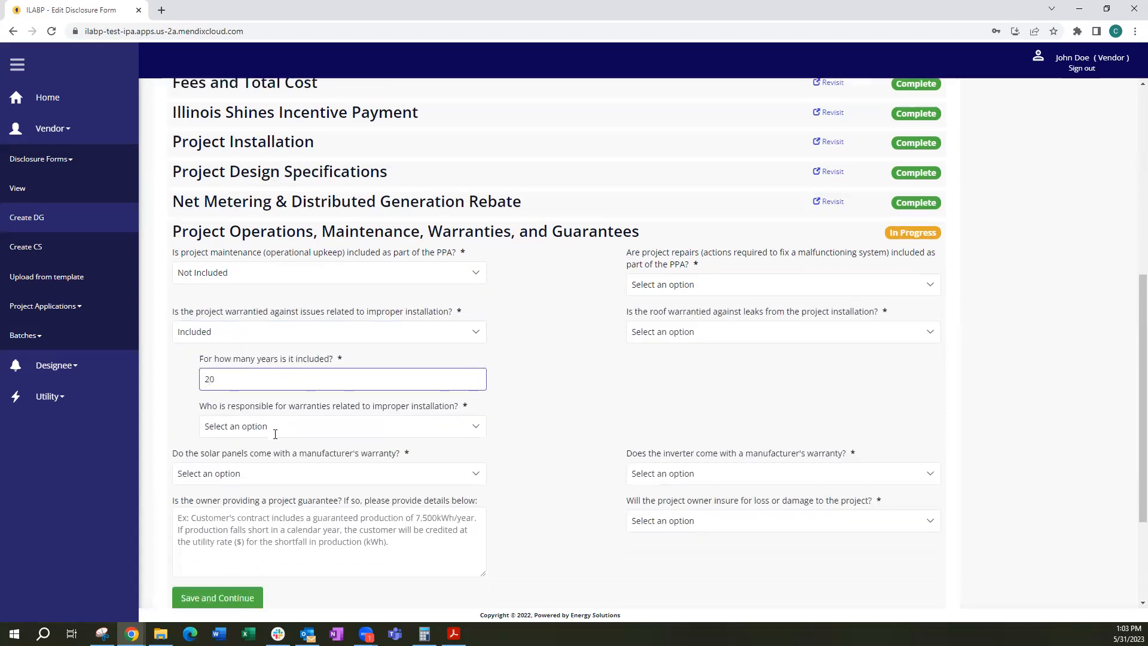
left_click(275, 432)
left_click(275, 456)
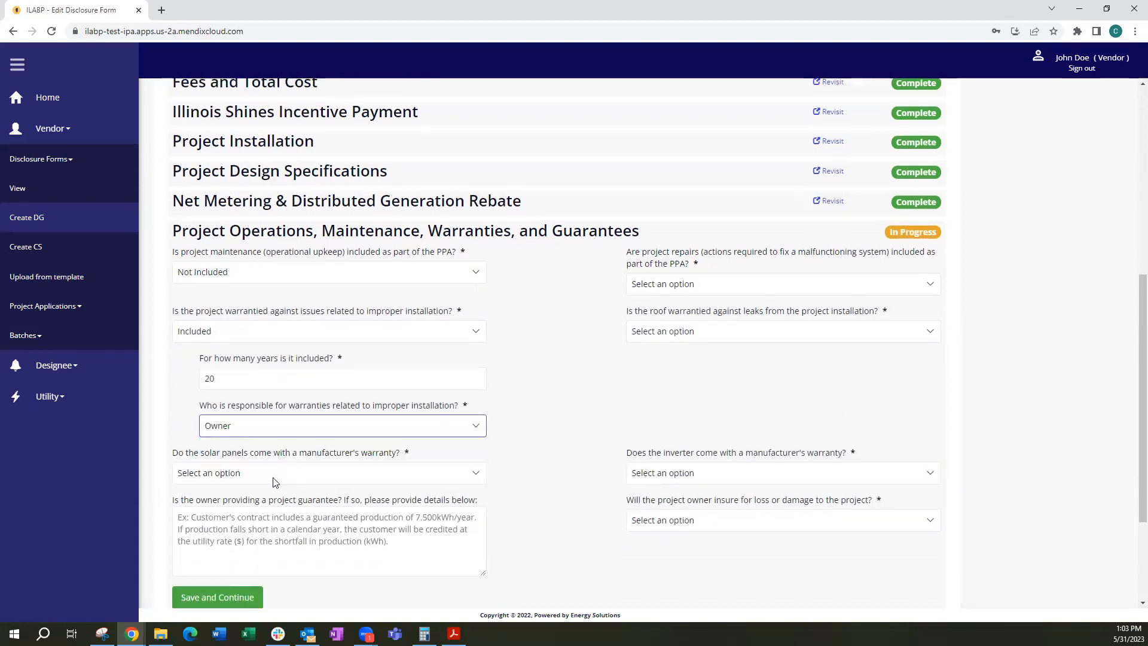
Answer Yes to the solar panels' manufacturer's warranty and set its duration to 25 years
left_click(271, 472)
left_click(269, 502)
scroll(272, 491, "down", 1)
left_click(281, 458)
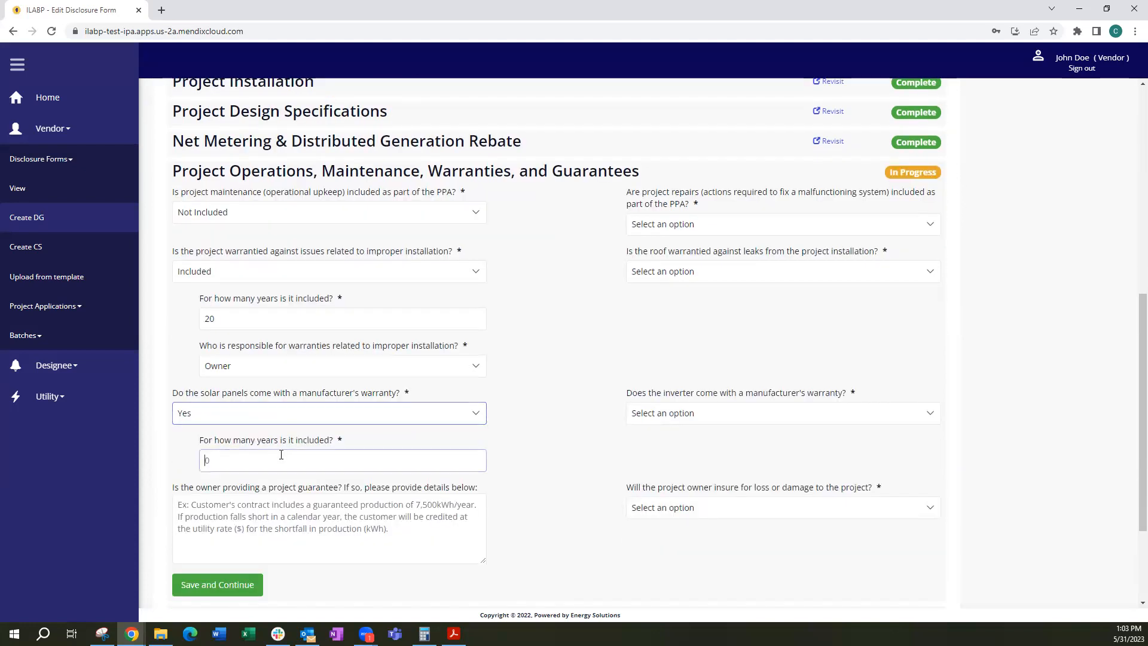
type("25")
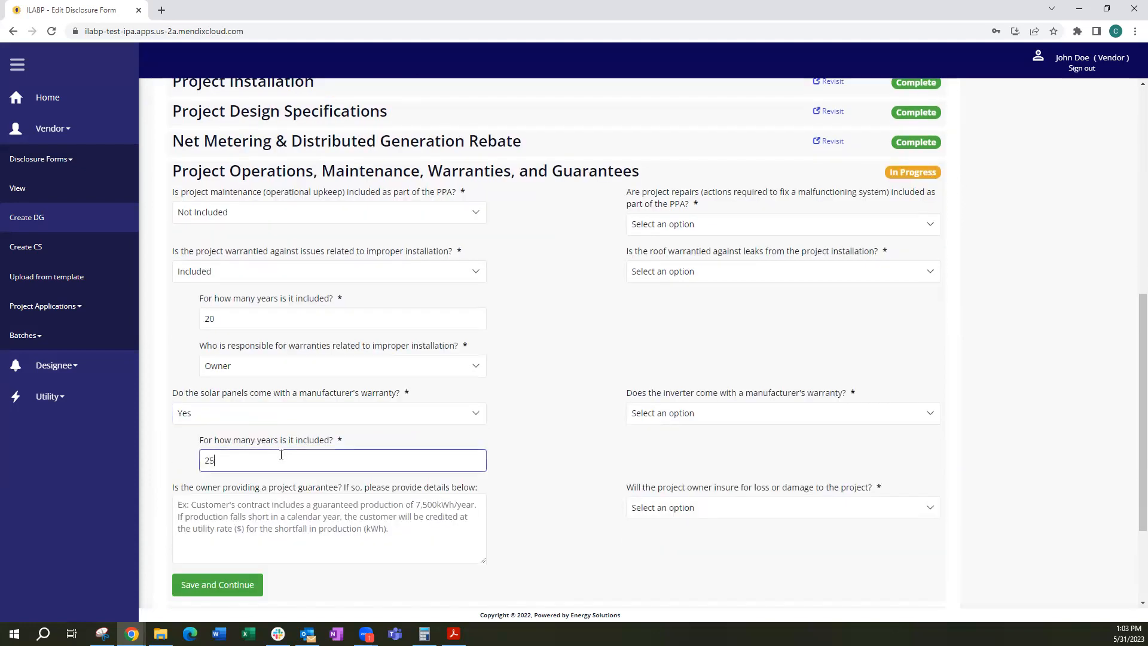
Mark project repairs as Not Included and include a 5-year roof leak warranty with the Installer responsible
left_click(713, 226)
left_click(702, 266)
left_click(690, 273)
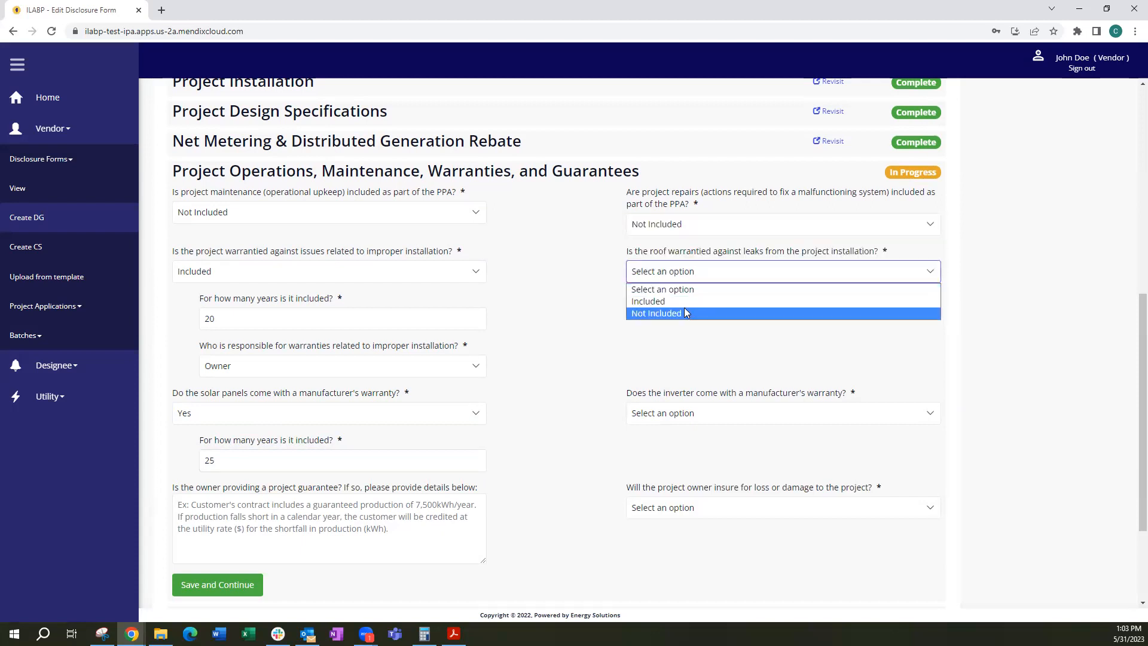
left_click(657, 301)
left_click(683, 314)
type("5")
left_click(752, 382)
left_click(739, 431)
Answer No to the inverter's manufacturer's warranty and mark the owner's insurance for loss or damage as Not Included
left_click(737, 424)
left_click(732, 466)
scroll(734, 467, "down", 1)
left_click(735, 462)
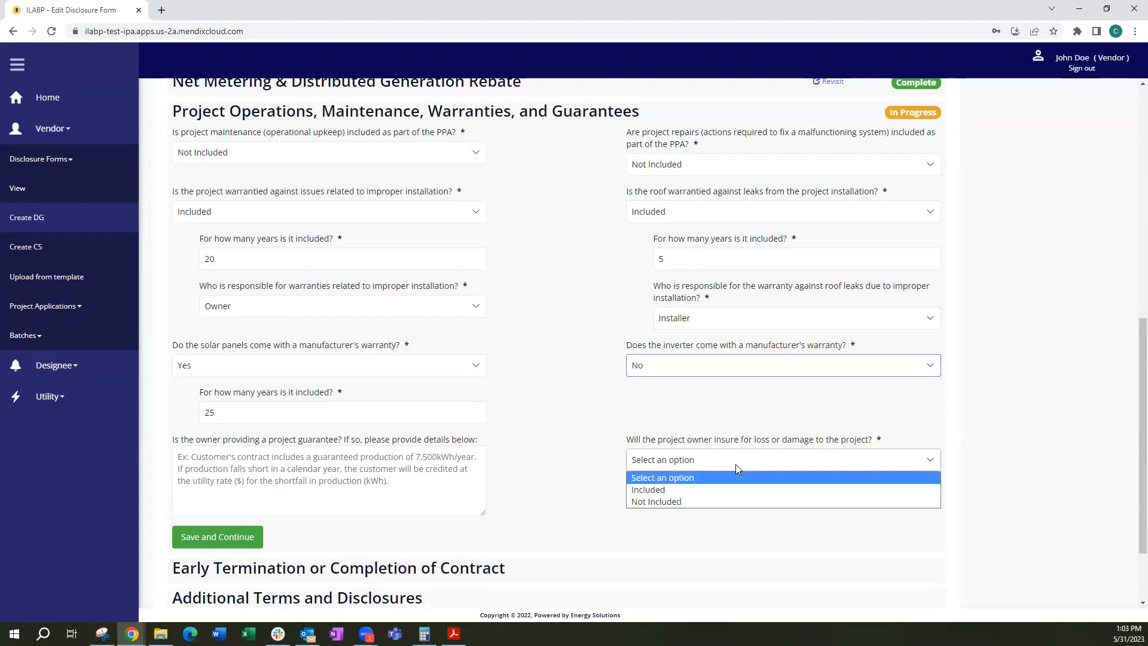
left_click(730, 500)
Enter "There is not a project guarantee." as the guarantee details and save the operations, maintenance, warranties and guarantees section
left_click(291, 472)
type("There")
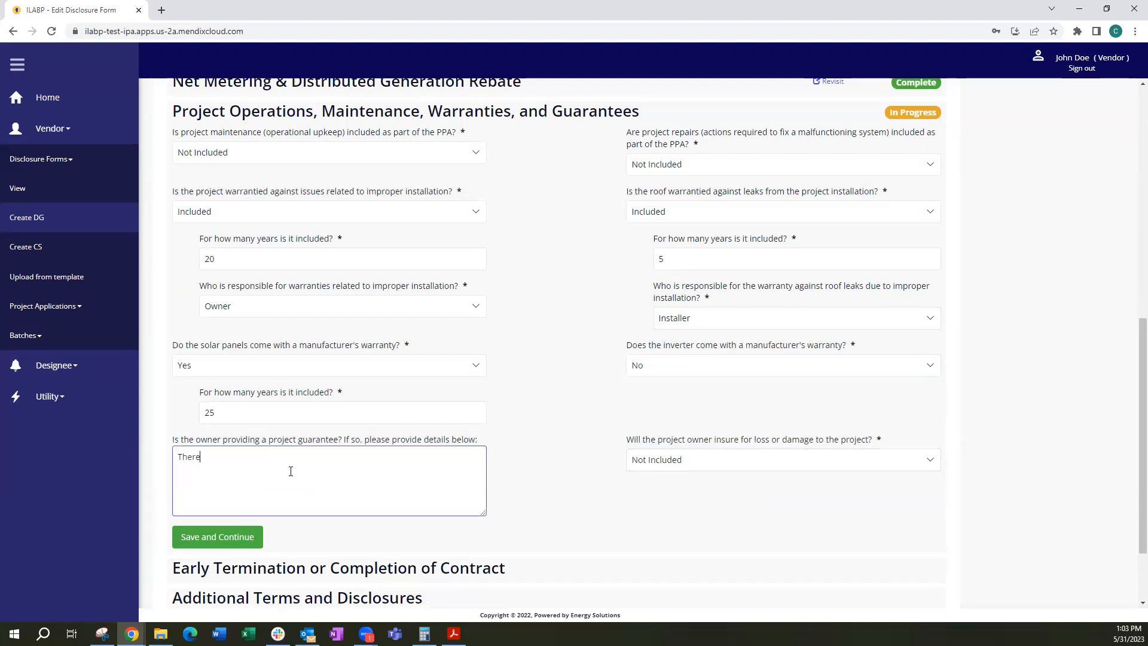
type(" is not a project guarantee.")
left_click(242, 540)
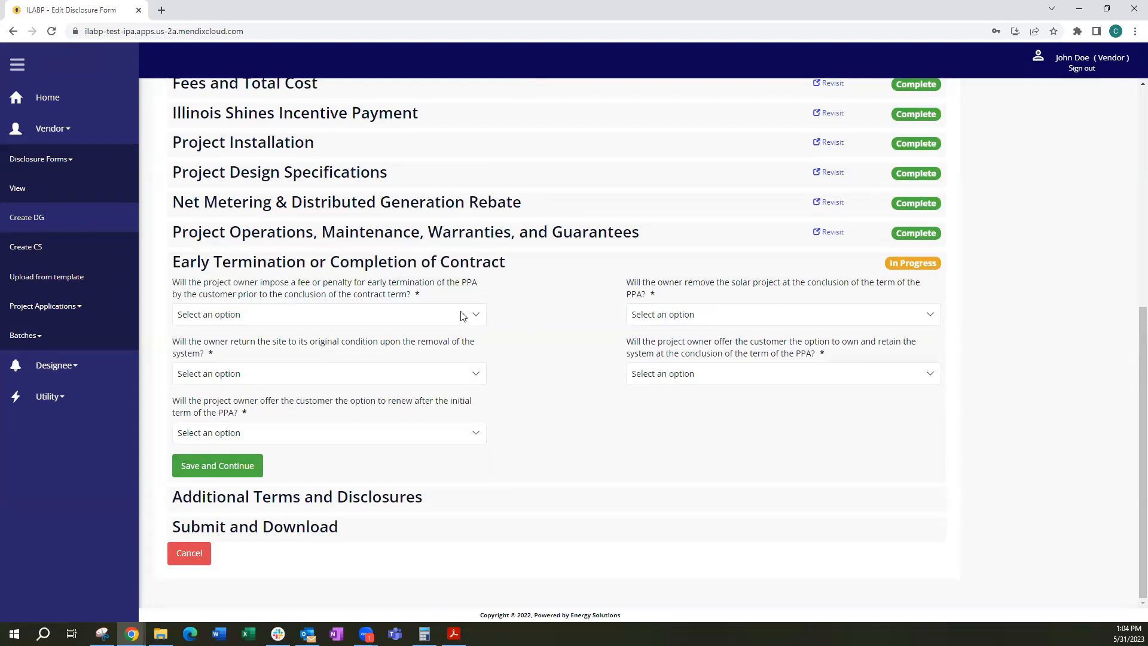
Answer No to an early termination fee and to returning the site to its original condition, and Yes to the PPA renewal option
left_click(343, 319)
left_click(328, 356)
left_click(300, 376)
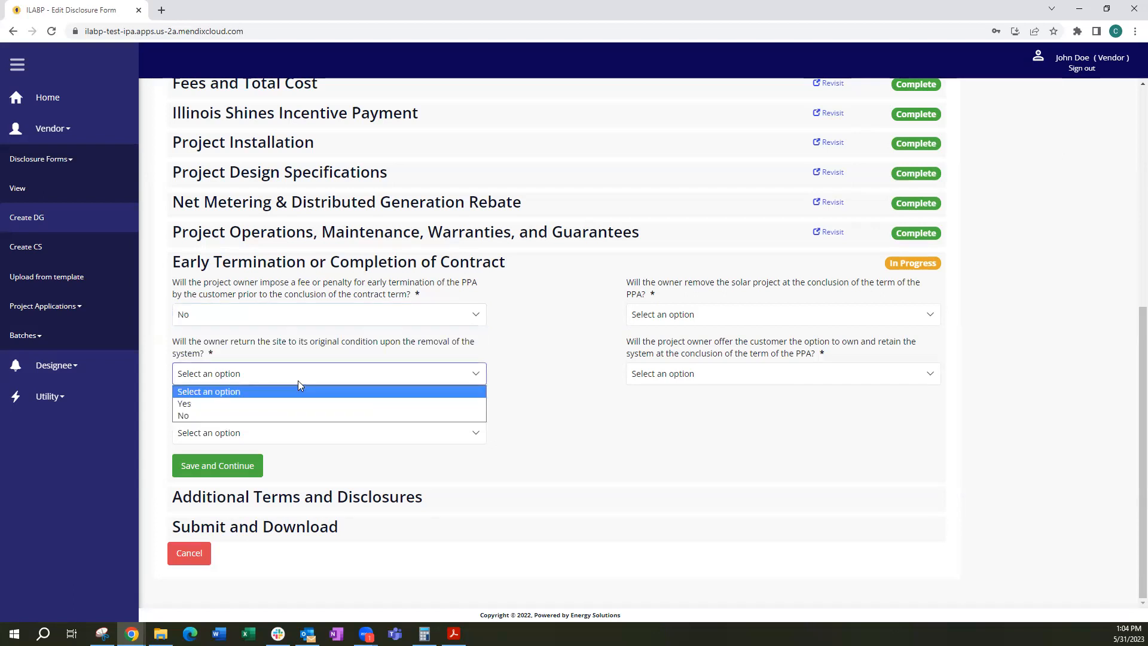
left_click(293, 415)
left_click(303, 438)
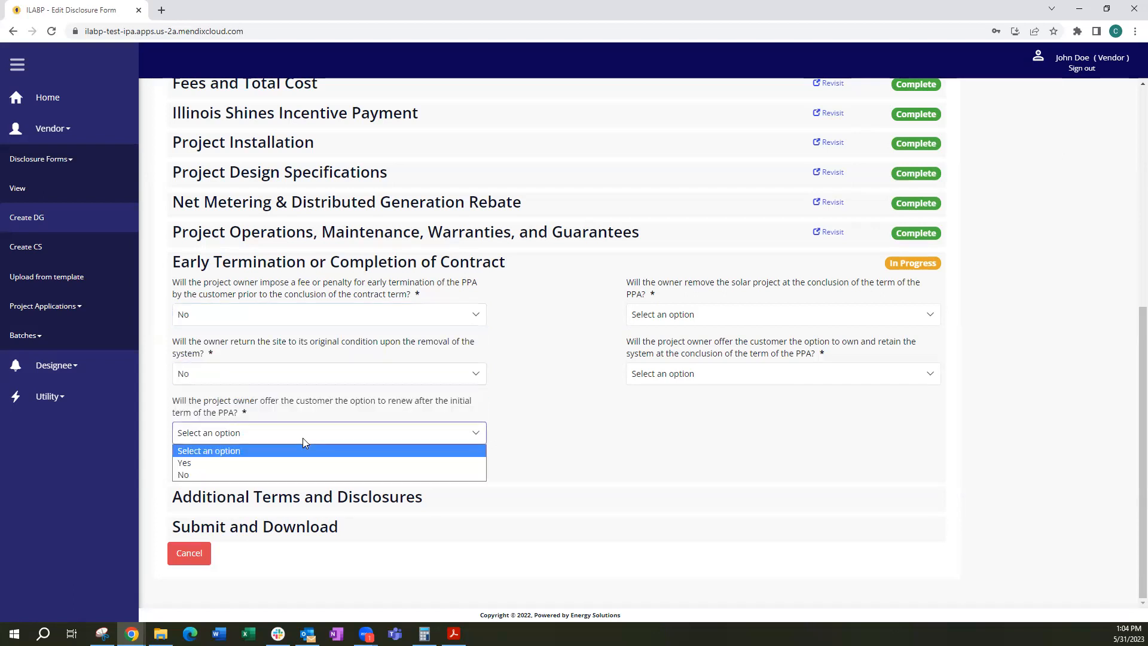
left_click(300, 464)
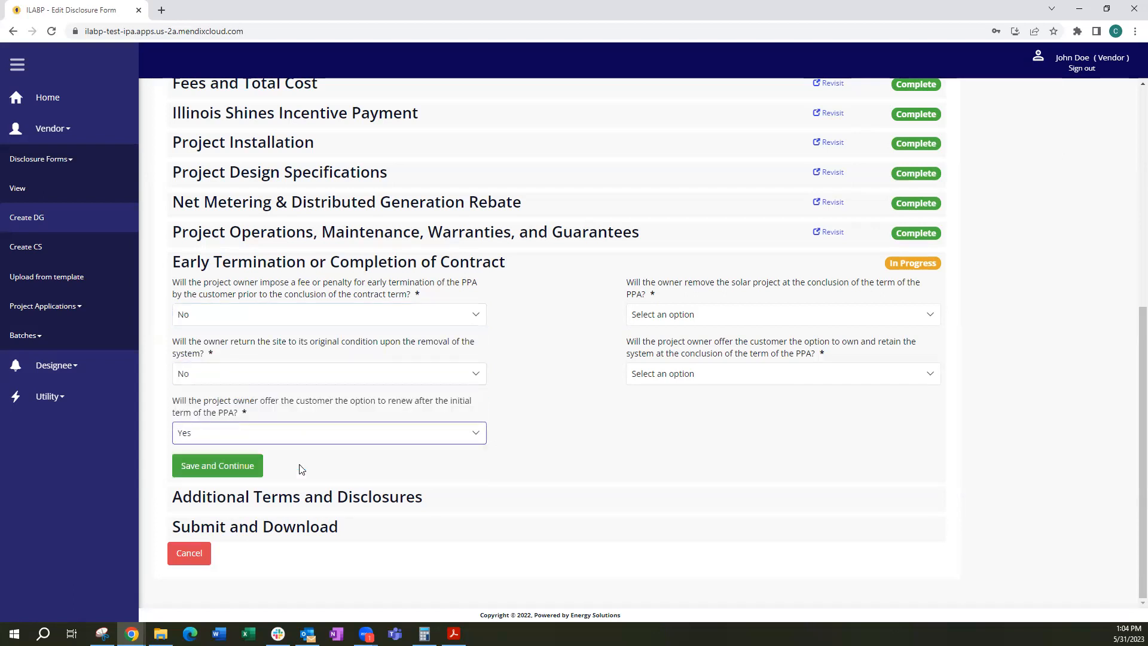
Answer the owner's project removal question and Yes to the customer ownership option, and save the early termination or completion section
left_click(683, 317)
left_click(657, 351)
left_click(672, 375)
left_click(665, 403)
left_click(212, 465)
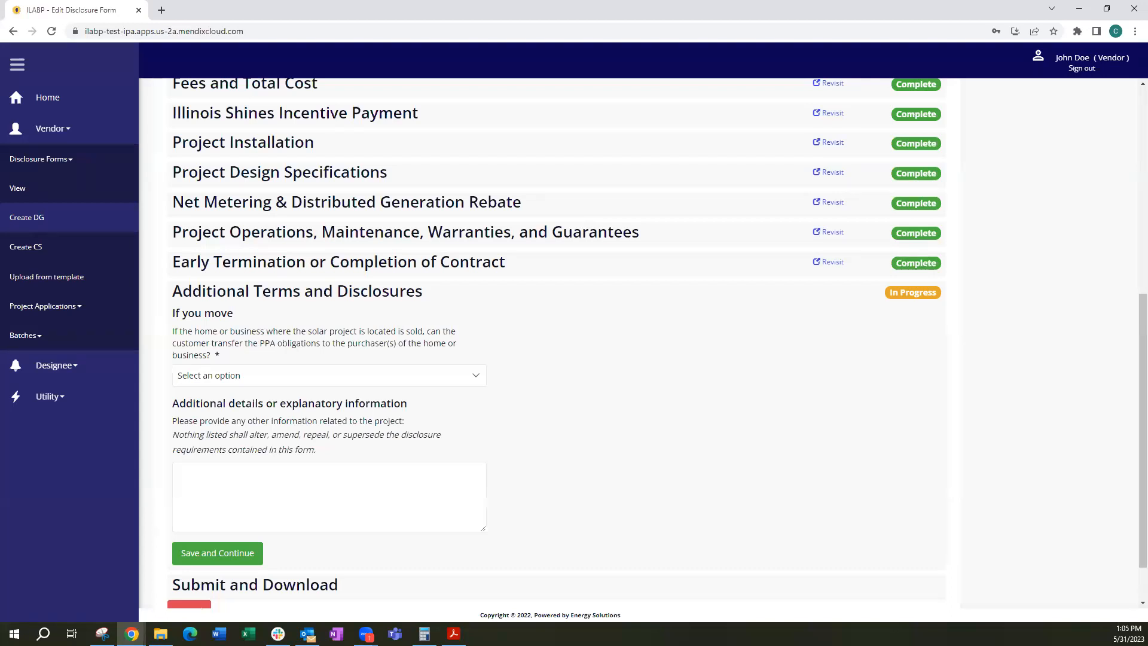
Answer Yes to whether the customer can transfer the PPA obligations to a purchaser of the home or business
left_click(317, 377)
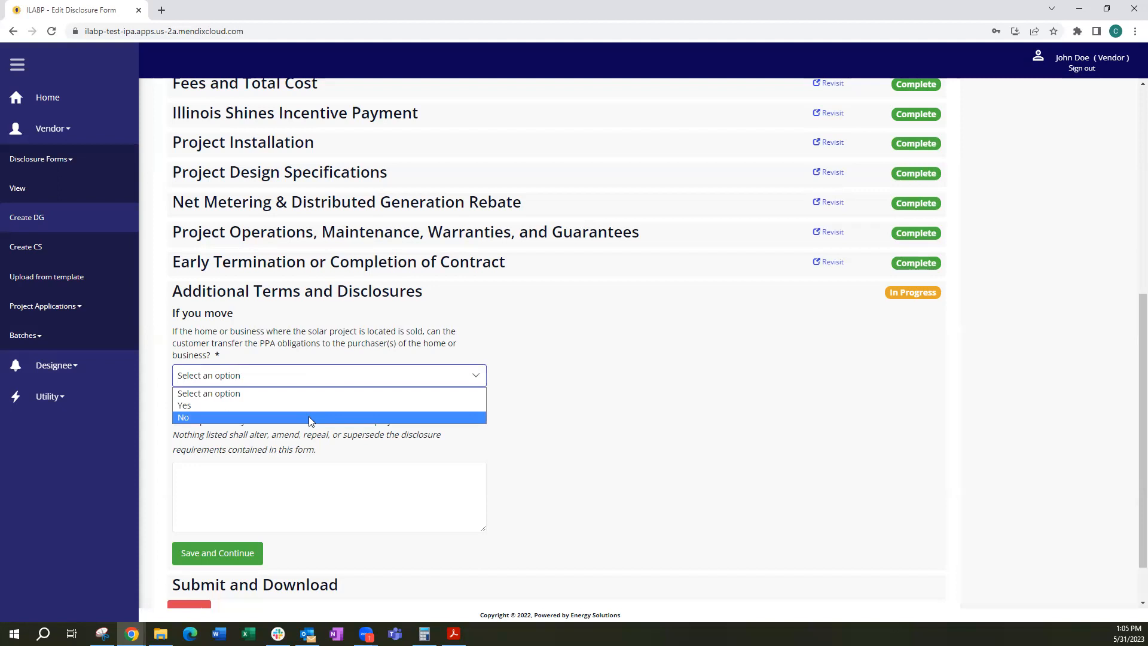
left_click(309, 417)
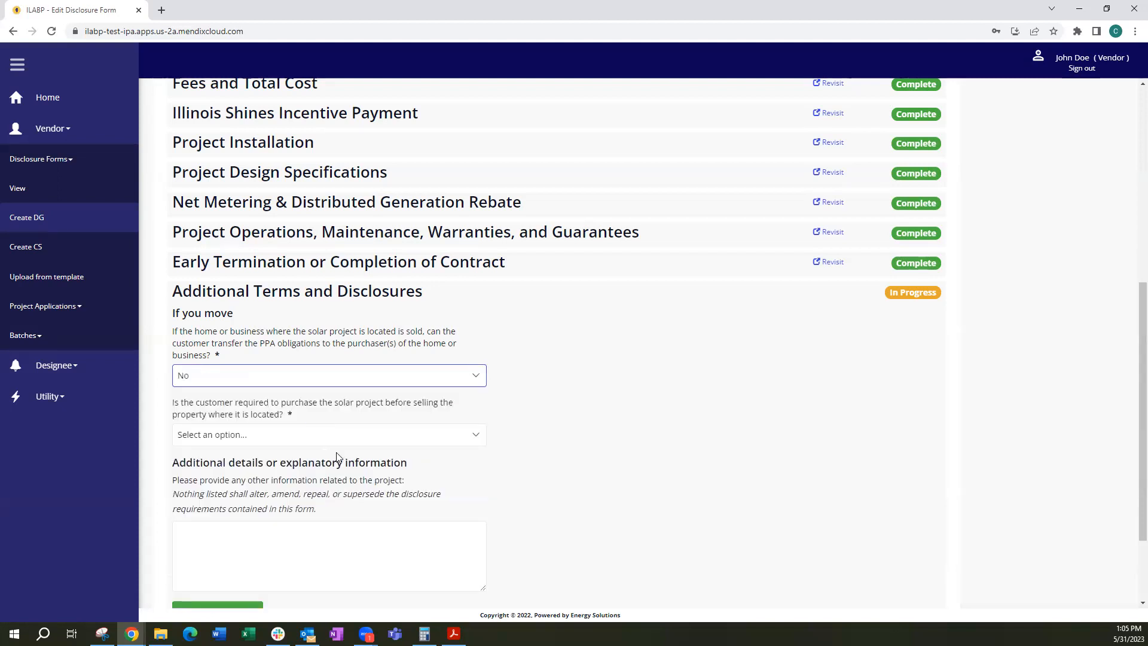
scroll(338, 457, "down", 1)
left_click(313, 317)
left_click(281, 345)
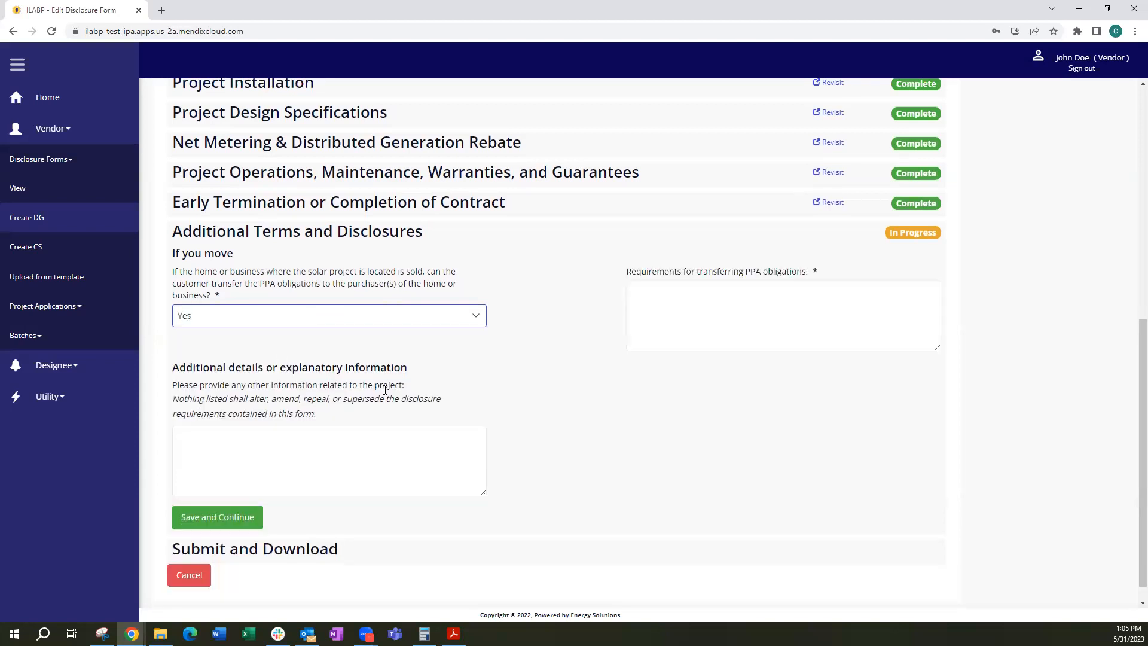
Enter "New homeowner must enter into agreement for remaining contract terms." as the PPA transfer requirements and save the additional terms and disclosures section
left_click(662, 301)
type("New homeowner must enter into agreement for remaining contrac")
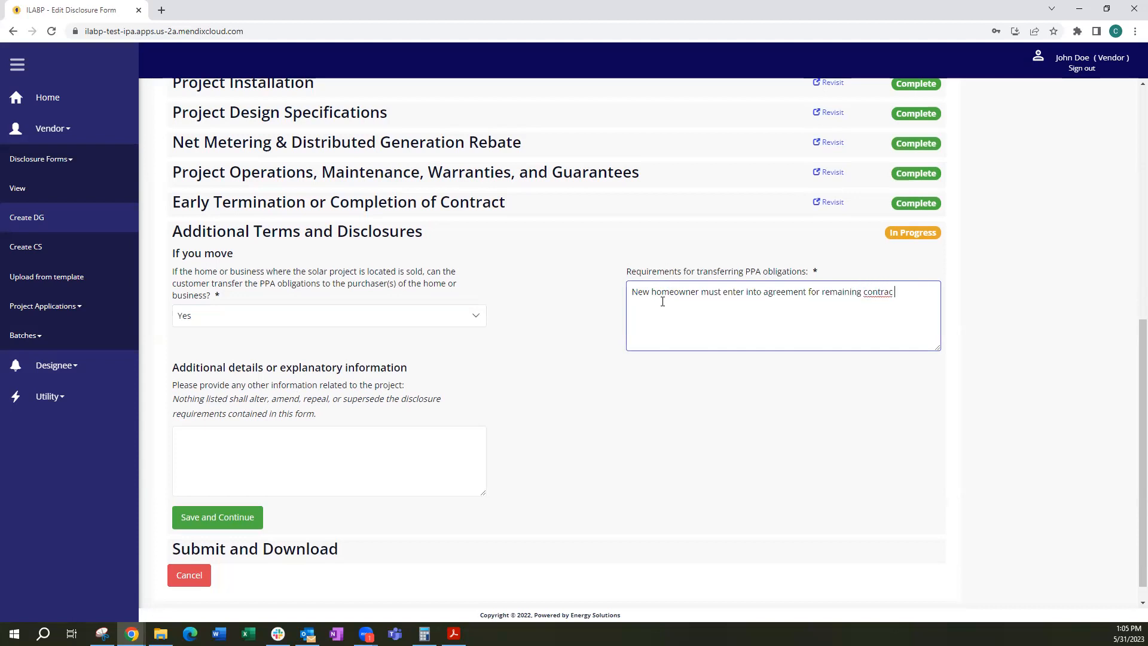
type("t terms.")
left_click(244, 520)
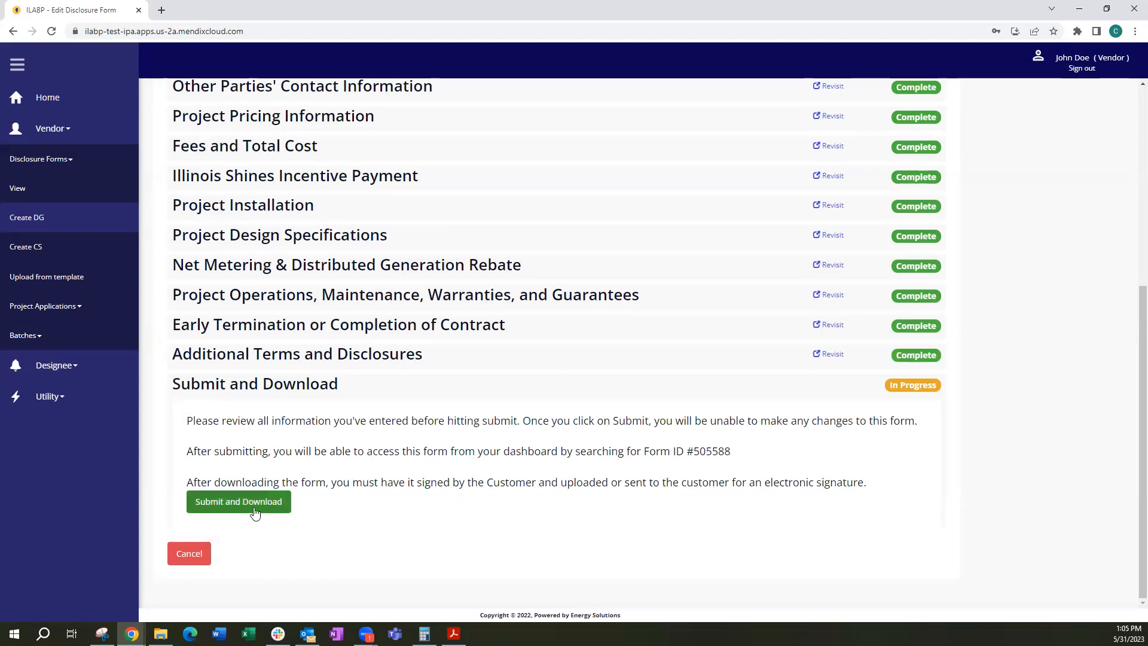
Submit and download the completed disclosure form
left_click(255, 513)
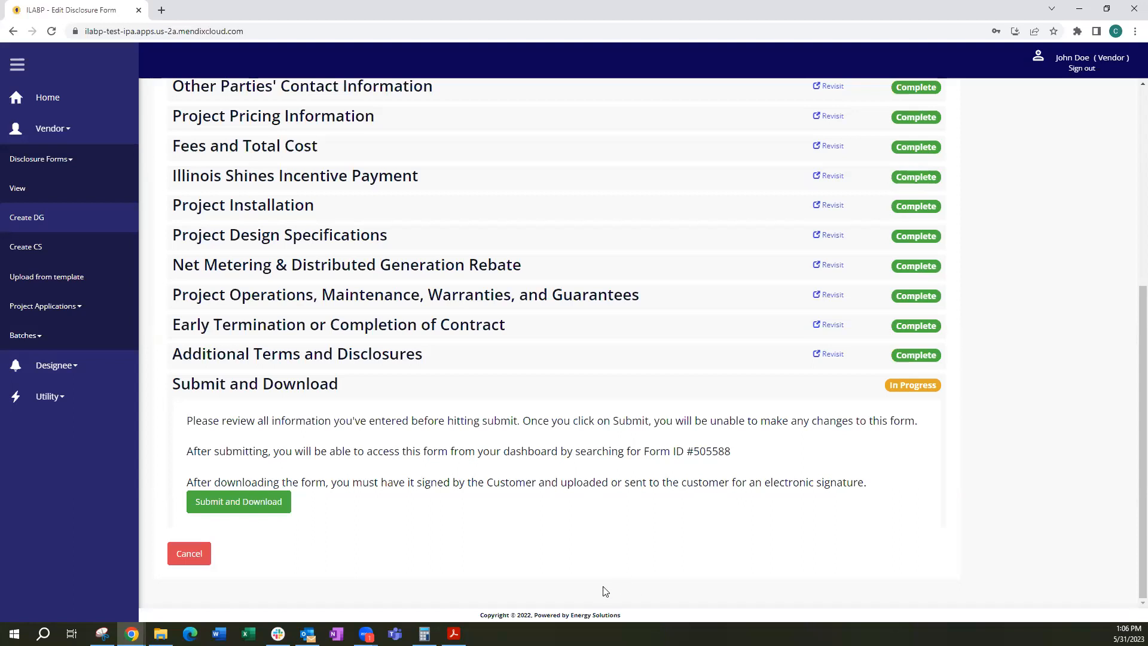
left_click(206, 505)
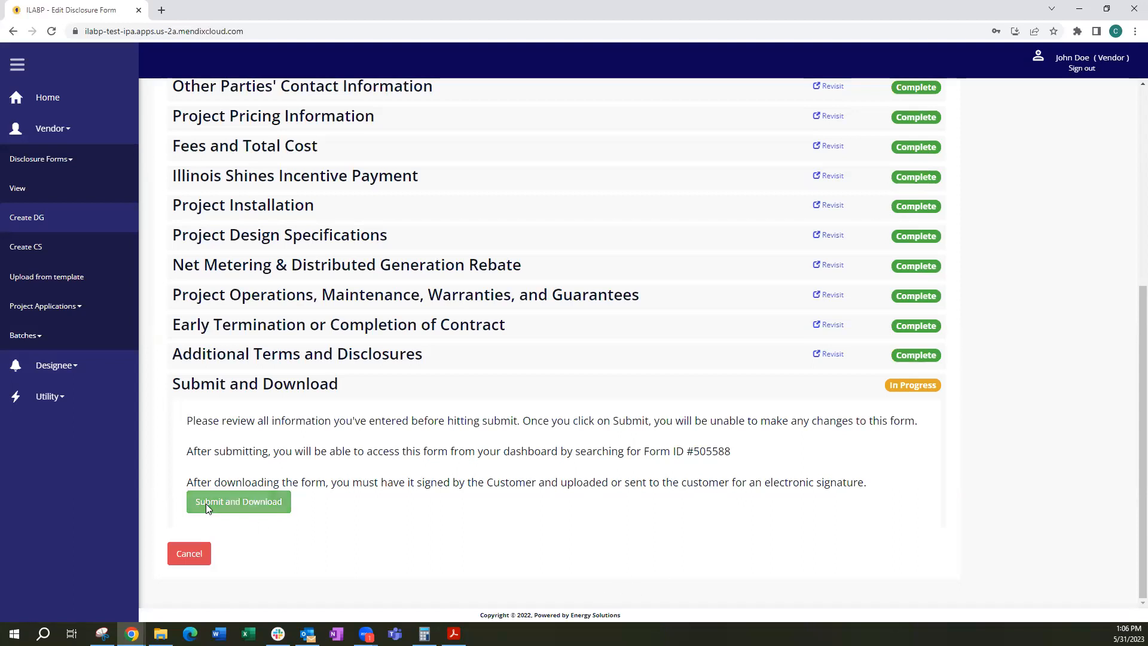